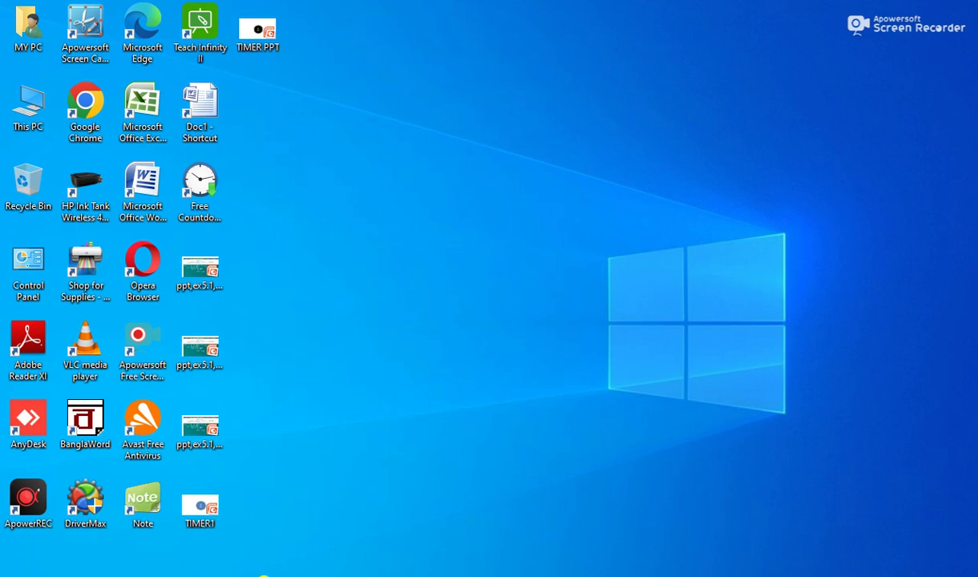
Step: Open Start search and launch Microsoft Office PowerPoint from Top apps
{"action": "left_click", "coordinate": [263, 576]}
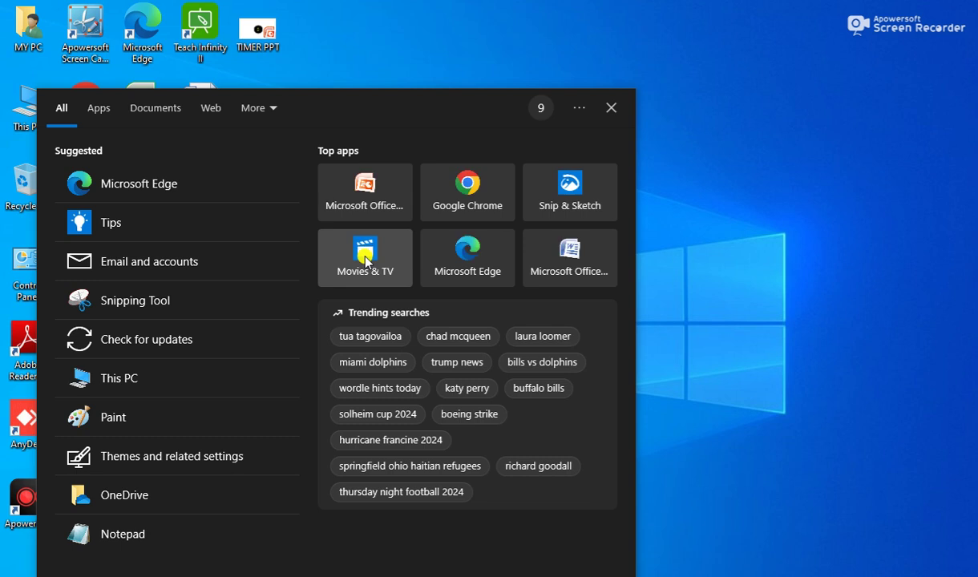
{"action": "left_click", "coordinate": [380, 190]}
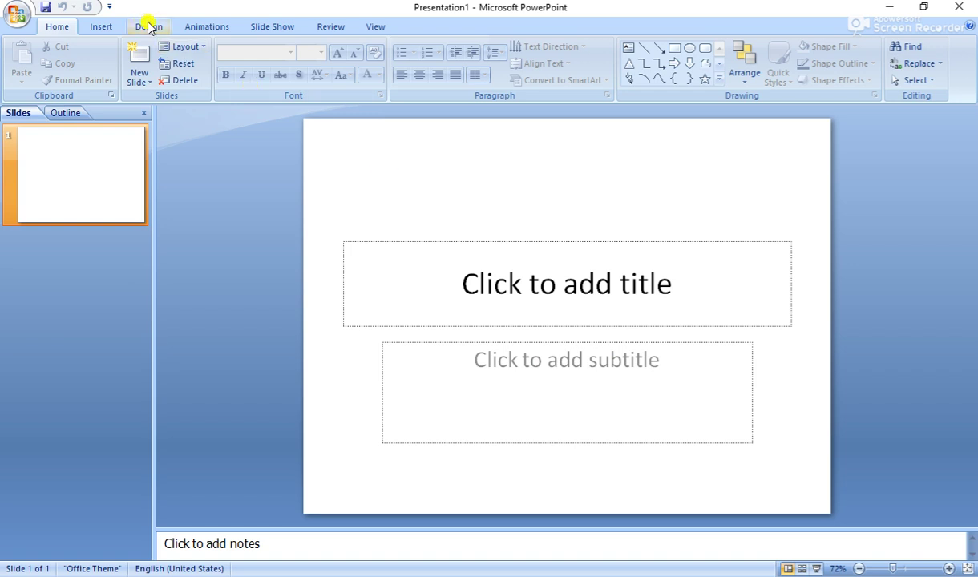
Step: Set the slide size to On-screen Show (16:9), 10 x 5.63 inches, in Page Setup
{"action": "left_click", "coordinate": [146, 25]}
{"action": "left_click", "coordinate": [21, 70]}
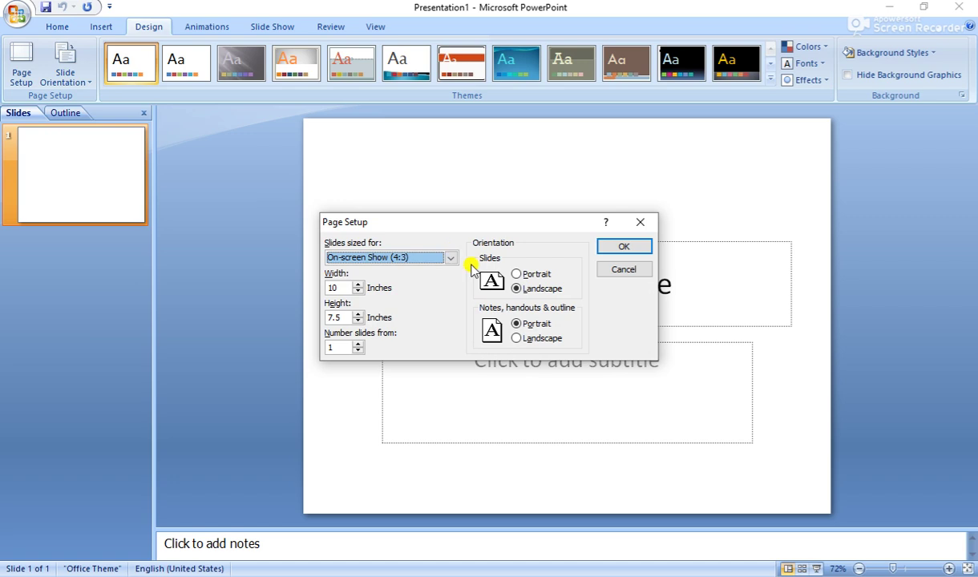
{"action": "left_click", "coordinate": [454, 258]}
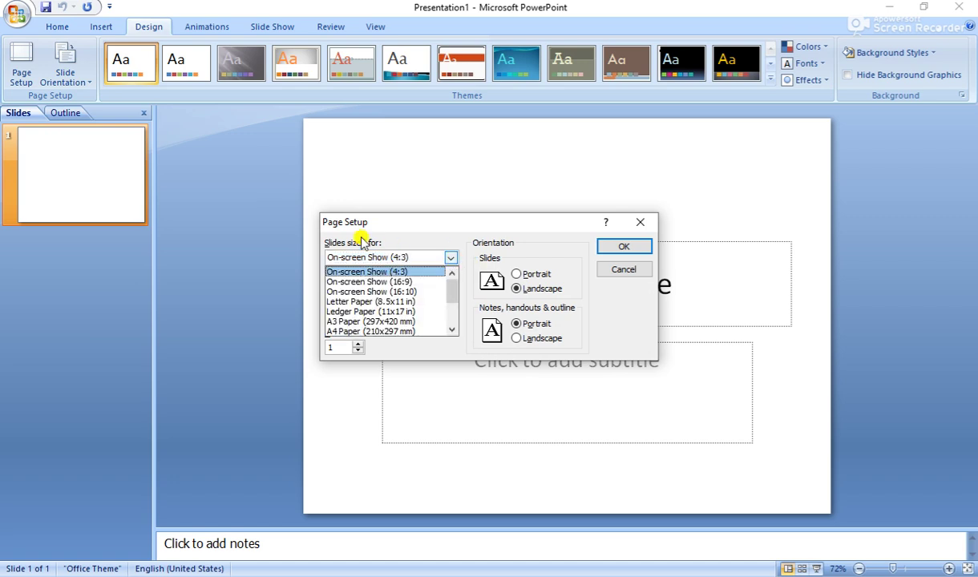
{"action": "left_click", "coordinate": [403, 283]}
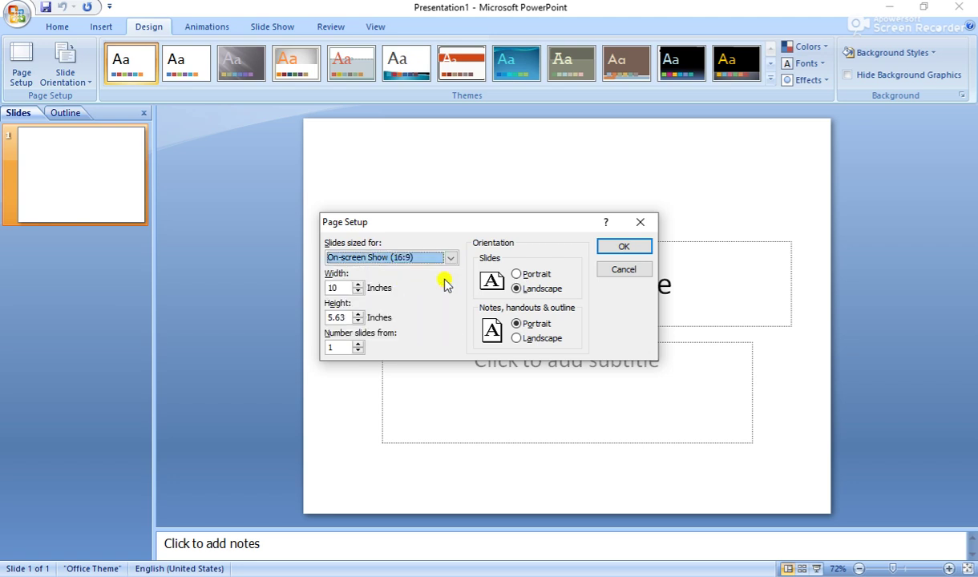
{"action": "left_click", "coordinate": [624, 245]}
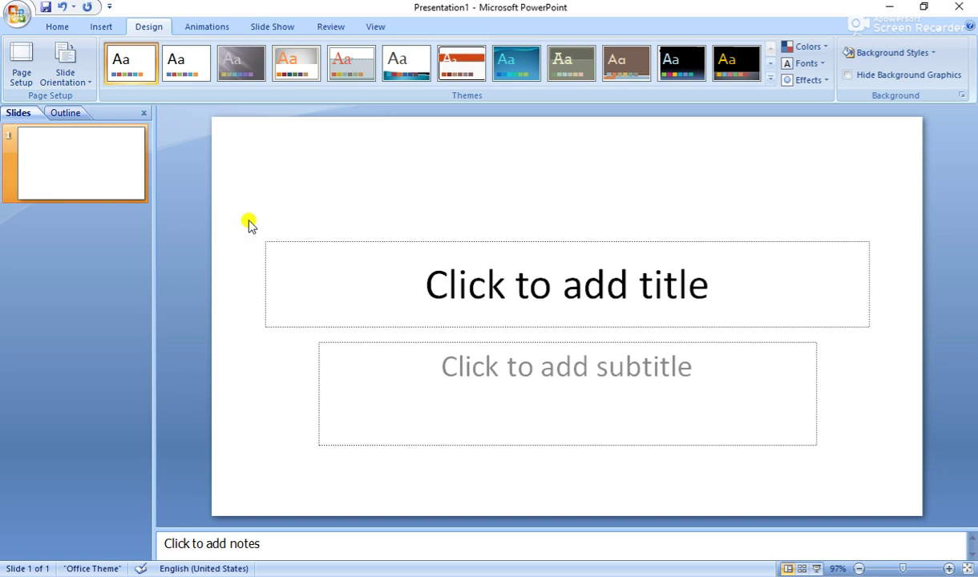
Step: Delete the title and subtitle placeholders, then open the Insert Shapes gallery
{"action": "left_click_drag", "start_coordinate": [248, 222], "coordinate": [890, 465]}
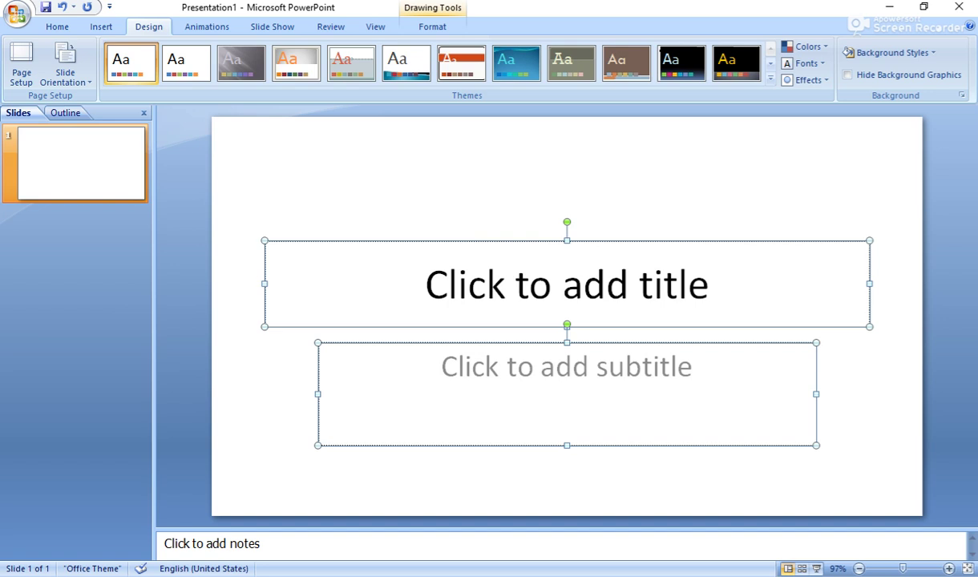
{"action": "key", "text": "Delete"}
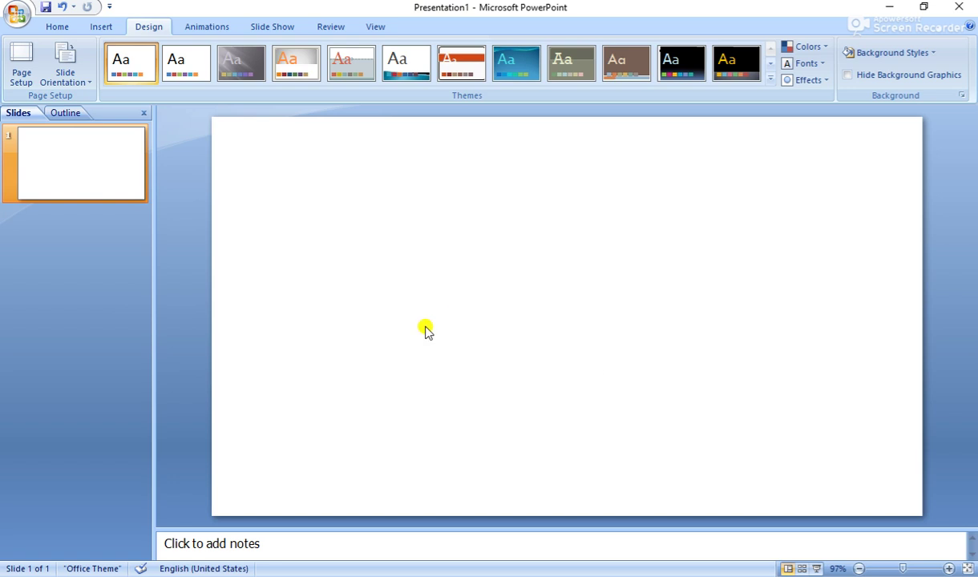
{"action": "left_click", "coordinate": [109, 28]}
{"action": "left_click", "coordinate": [164, 75]}
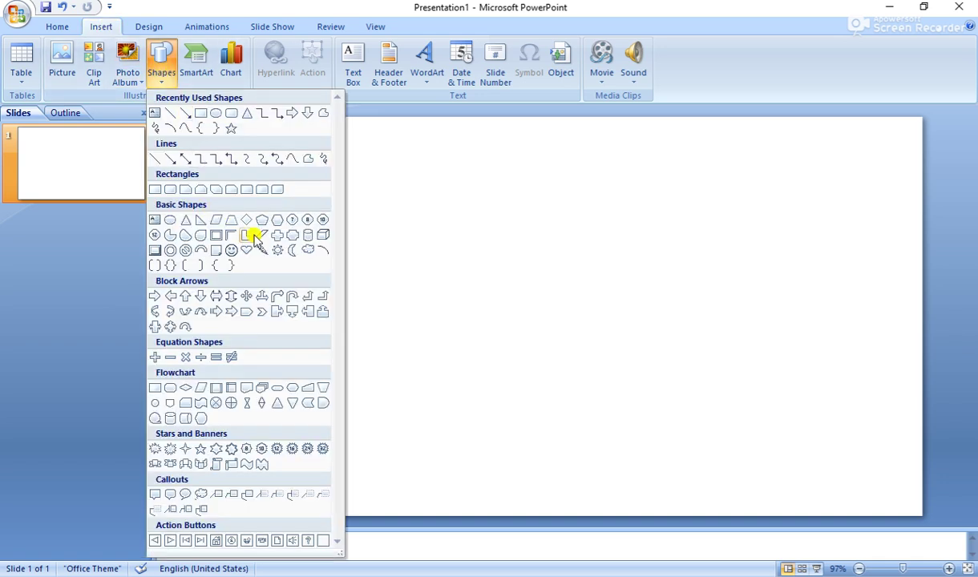
Step: Draw a Left-Right Arrow across the upper slide, stretched to the left edge and thickened
{"action": "left_click", "coordinate": [216, 299]}
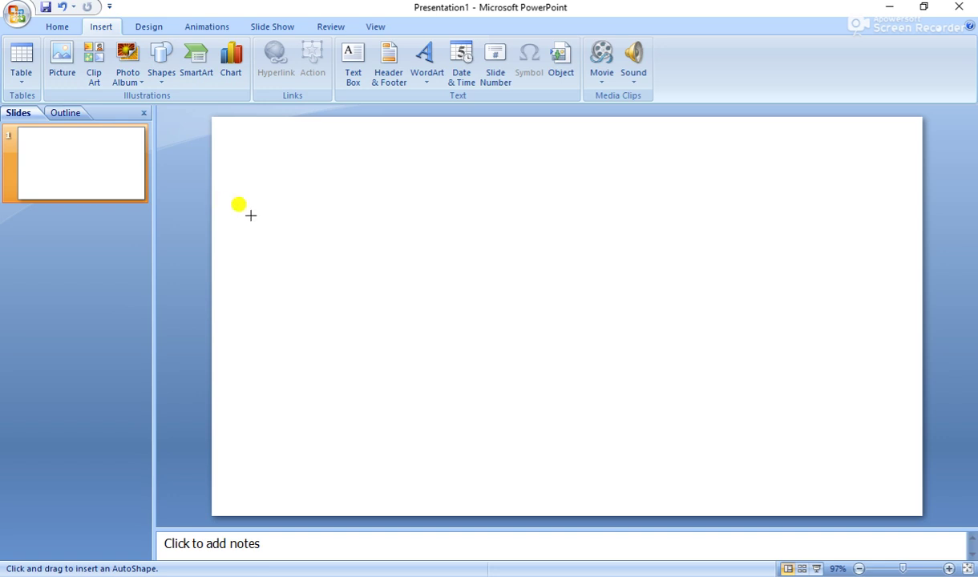
{"action": "left_click_drag", "start_coordinate": [235, 208], "coordinate": [923, 280]}
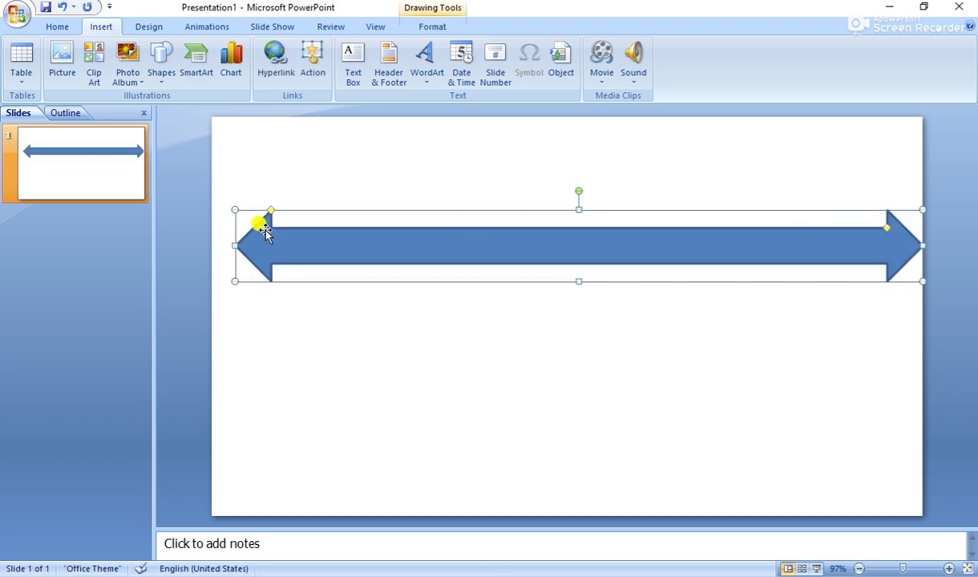
{"action": "left_click_drag", "start_coordinate": [234, 246], "coordinate": [212, 246]}
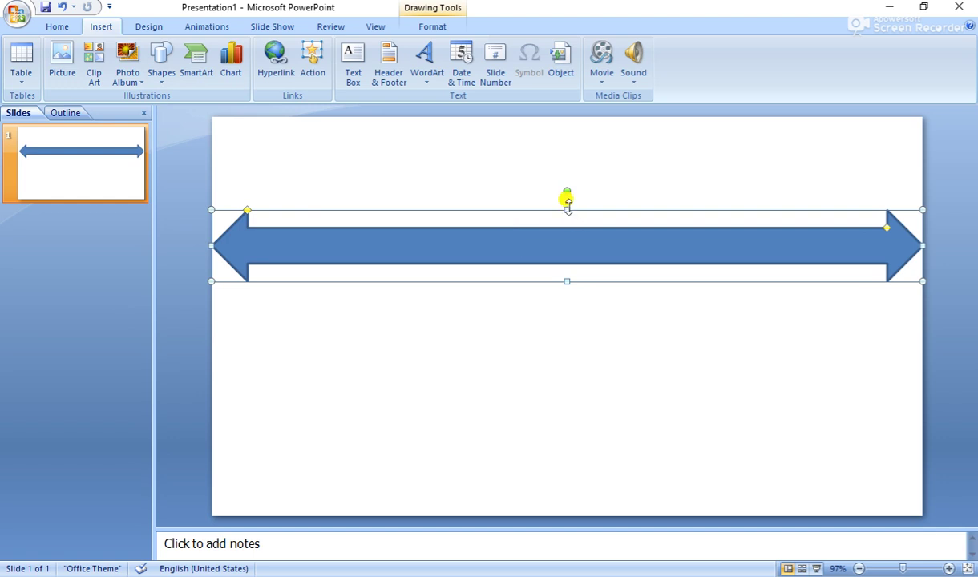
{"action": "left_click_drag", "start_coordinate": [568, 207], "coordinate": [562, 182]}
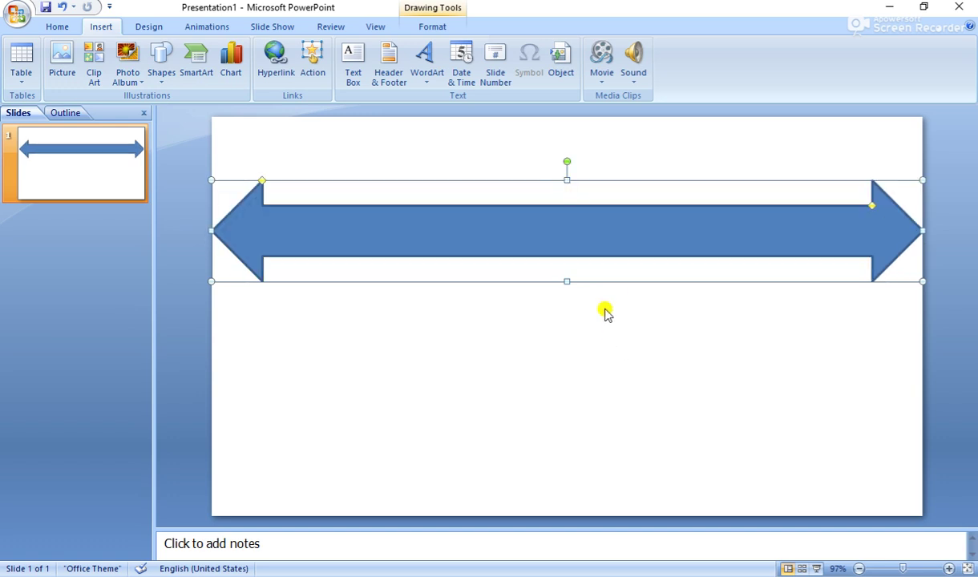
{"action": "left_click_drag", "start_coordinate": [567, 280], "coordinate": [567, 286]}
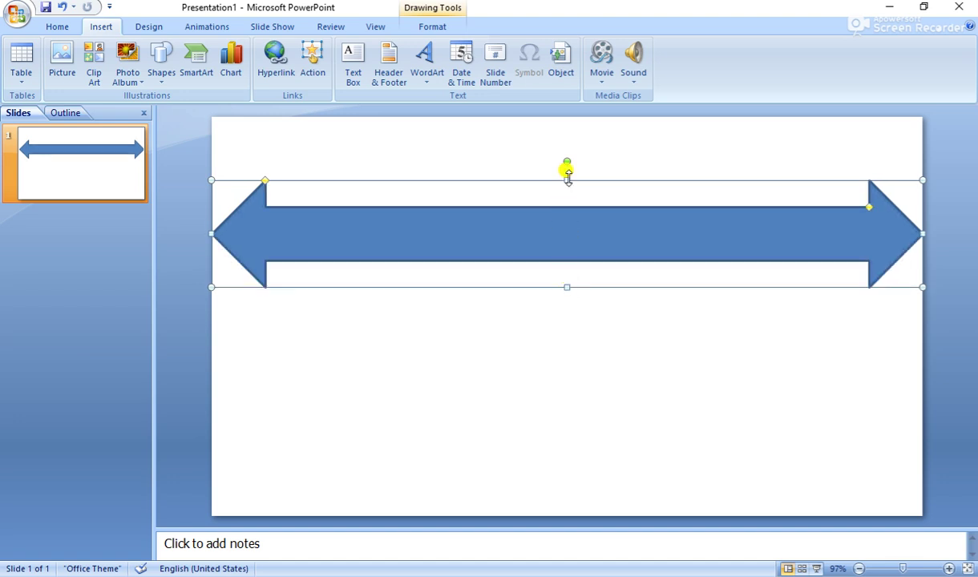
{"action": "left_click", "coordinate": [527, 388]}
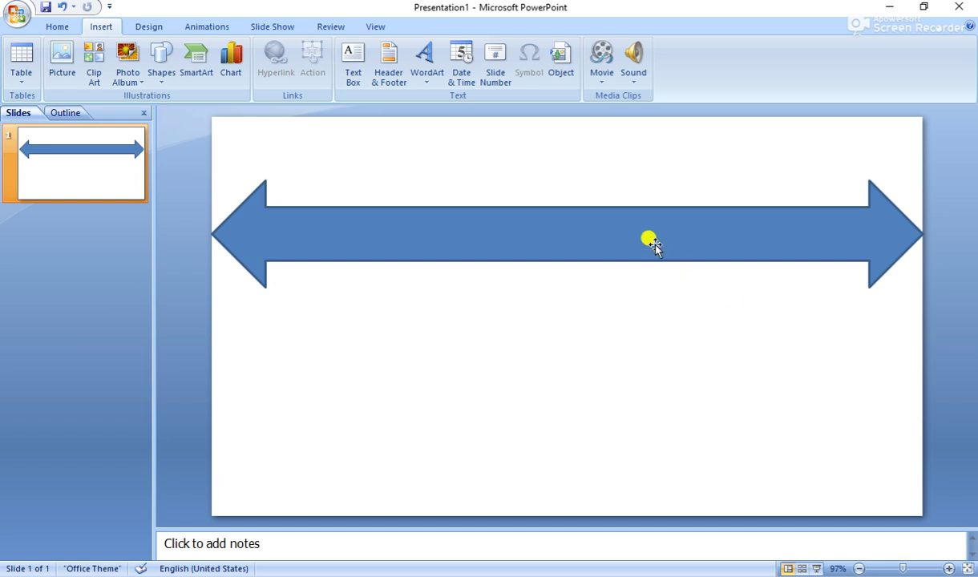
{"action": "left_click", "coordinate": [621, 234]}
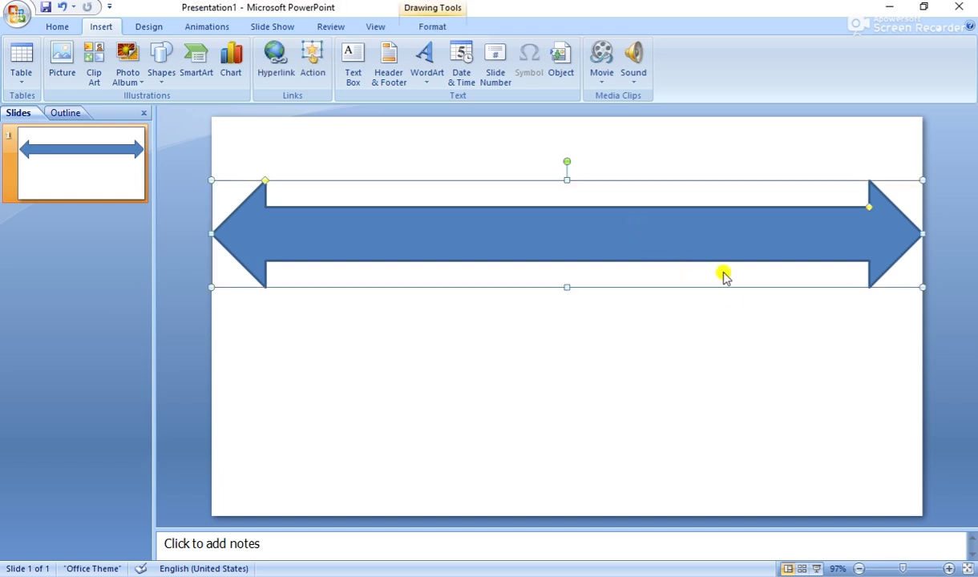
Step: Duplicate the long arrow, shorten the copy to half length, and place it lower left
{"action": "key", "text": "ctrl+d"}
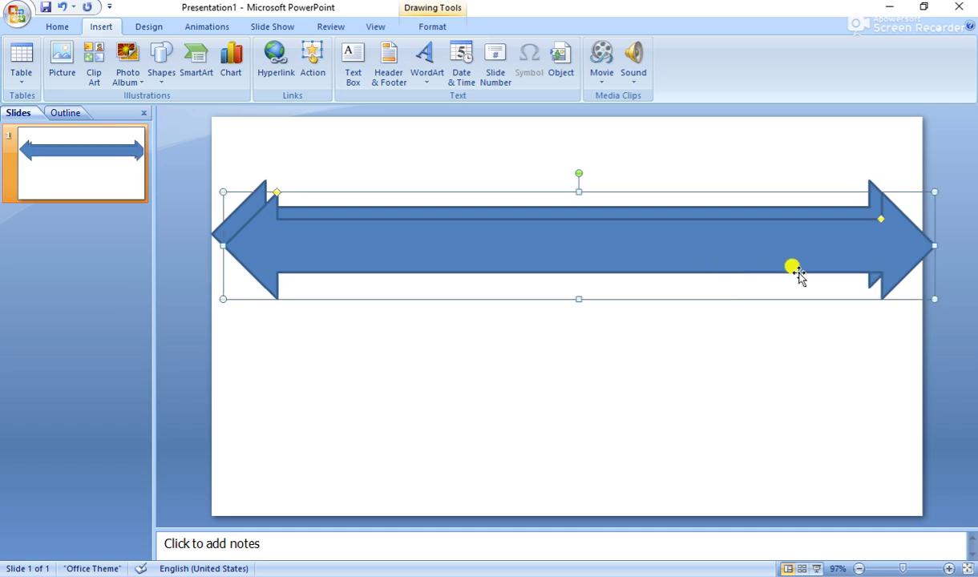
{"action": "mouse_move", "coordinate": [938, 243]}
{"action": "left_mouse_down"}
{"action": "mouse_move", "coordinate": [673, 253]}
{"action": "mouse_move", "coordinate": [578, 244]}
{"action": "mouse_move", "coordinate": [591, 245]}
{"action": "left_mouse_up"}
{"action": "left_click_drag", "start_coordinate": [454, 241], "coordinate": [450, 313]}
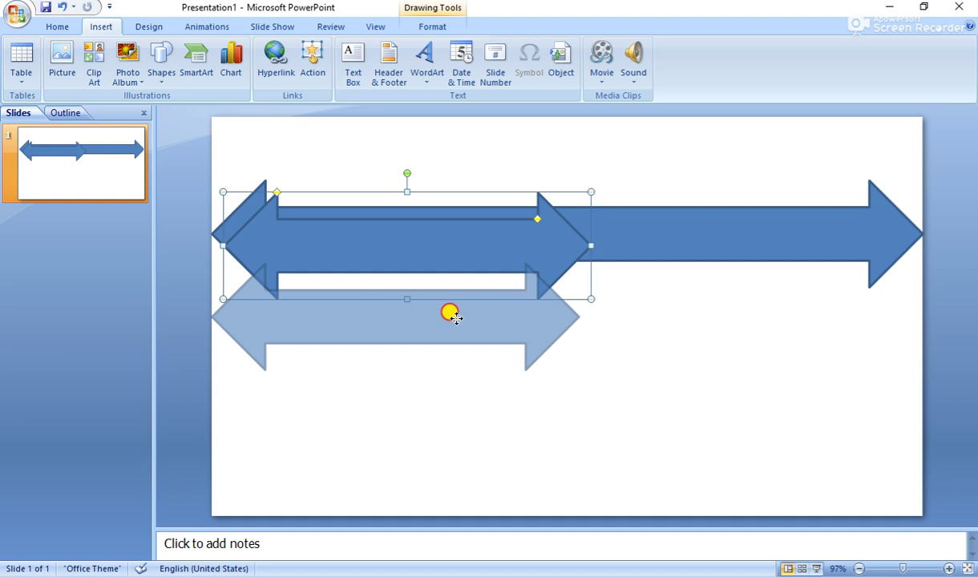
{"action": "left_click_drag", "start_coordinate": [455, 319], "coordinate": [486, 346]}
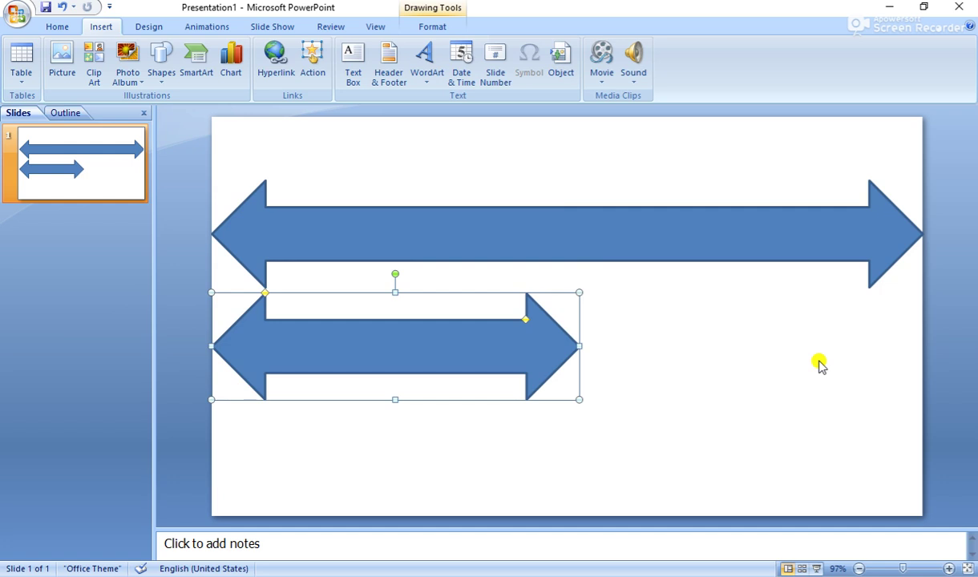
Step: Make three more copies of the short arrow with Ctrl+D
{"action": "key", "text": "ctrl+d"}
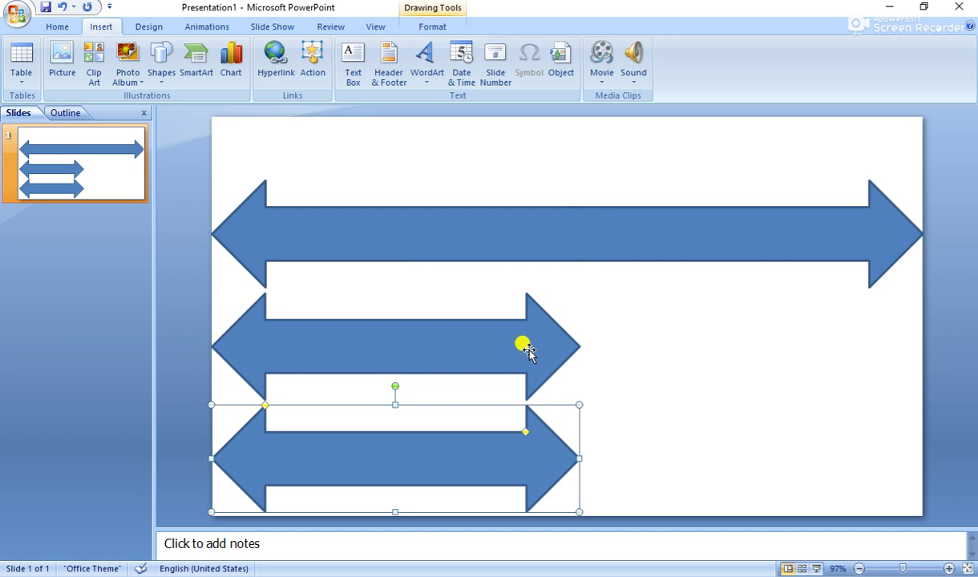
{"action": "key", "text": "ctrl+d"}
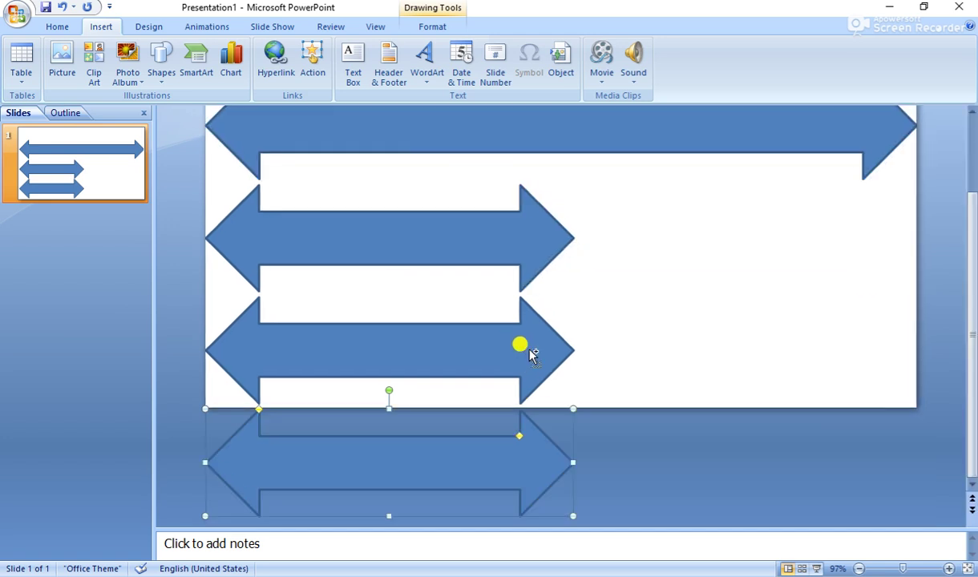
{"action": "key", "text": "ctrl+d"}
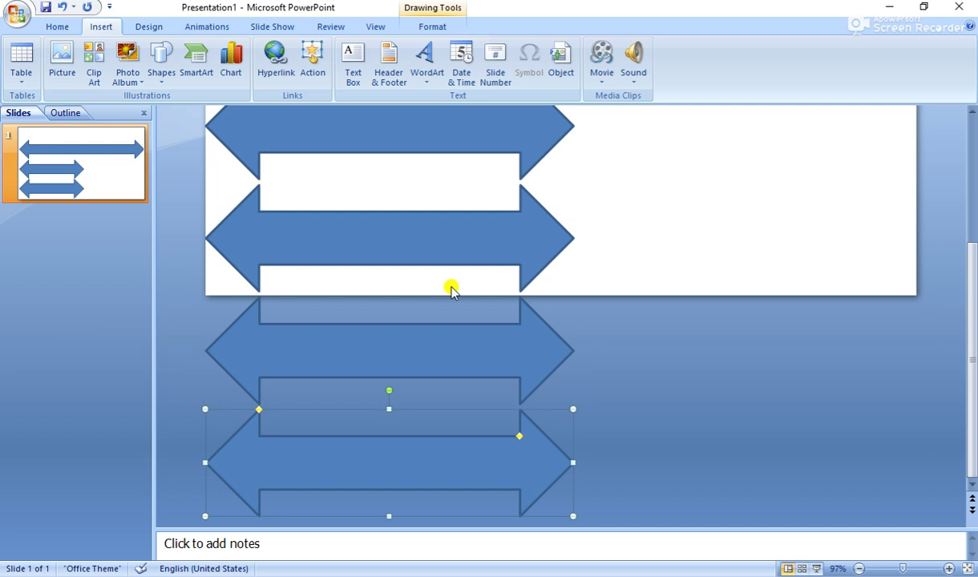
Step: Move two short arrow copies into a right-hand column and nudge the long top arrow up
{"action": "mouse_move", "coordinate": [446, 362]}
{"action": "left_mouse_down"}
{"action": "mouse_move", "coordinate": [764, 139]}
{"action": "mouse_move", "coordinate": [801, 140]}
{"action": "left_mouse_up"}
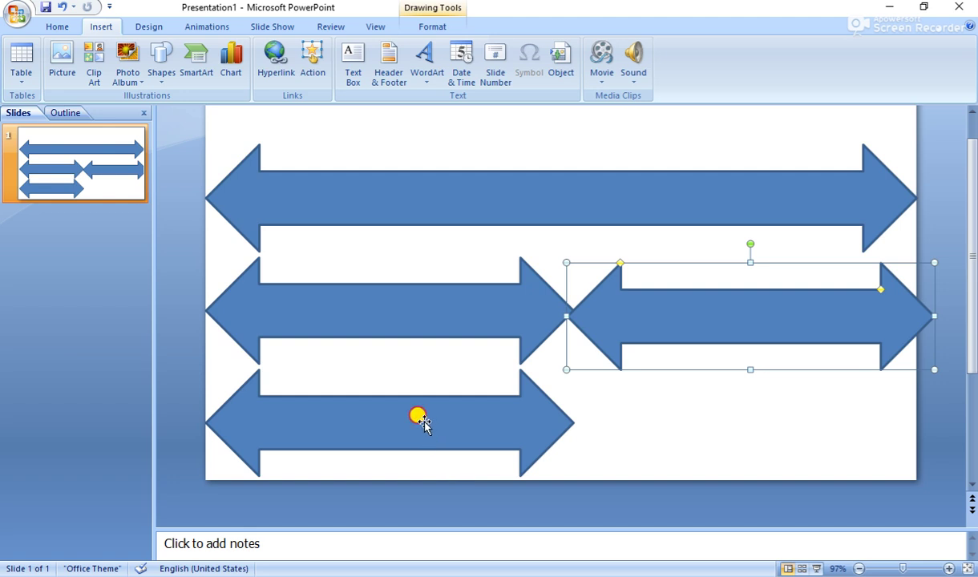
{"action": "mouse_move", "coordinate": [419, 416]}
{"action": "left_mouse_down"}
{"action": "mouse_move", "coordinate": [616, 395]}
{"action": "mouse_move", "coordinate": [782, 412]}
{"action": "left_mouse_up"}
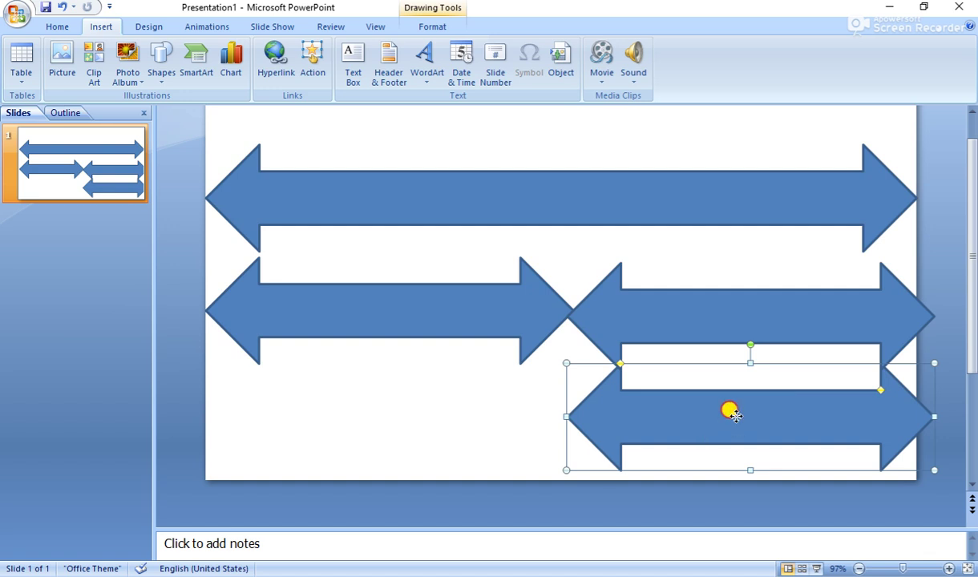
{"action": "left_click_drag", "start_coordinate": [734, 415], "coordinate": [372, 412]}
{"action": "scroll", "coordinate": [577, 409], "scroll_direction": "down", "scroll_amount": 1}
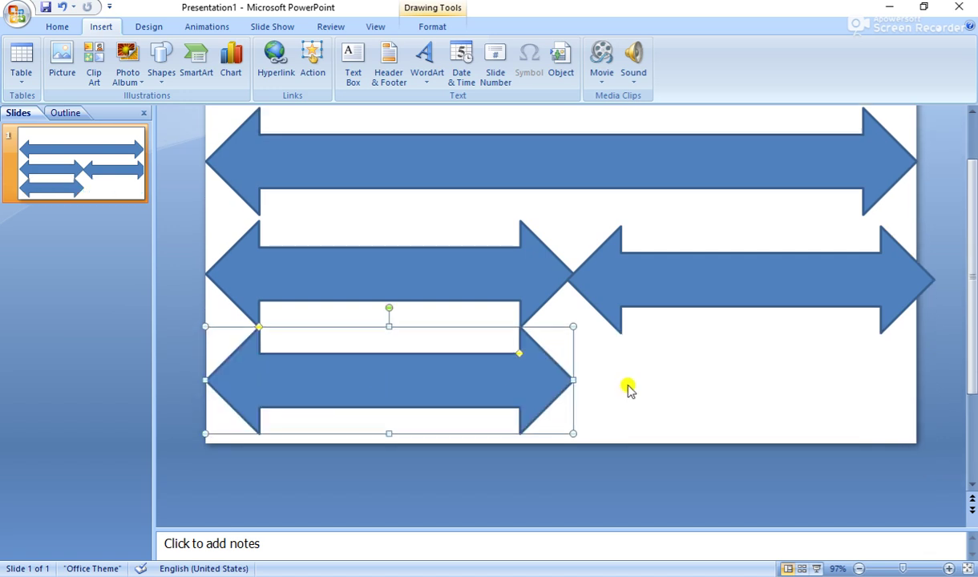
{"action": "scroll", "coordinate": [629, 393], "scroll_direction": "down", "scroll_amount": 3}
{"action": "mouse_move", "coordinate": [654, 408]}
{"action": "left_mouse_down"}
{"action": "mouse_move", "coordinate": [430, 478]}
{"action": "mouse_move", "coordinate": [779, 242]}
{"action": "left_mouse_up"}
{"action": "scroll", "coordinate": [769, 272], "scroll_direction": "up", "scroll_amount": 3}
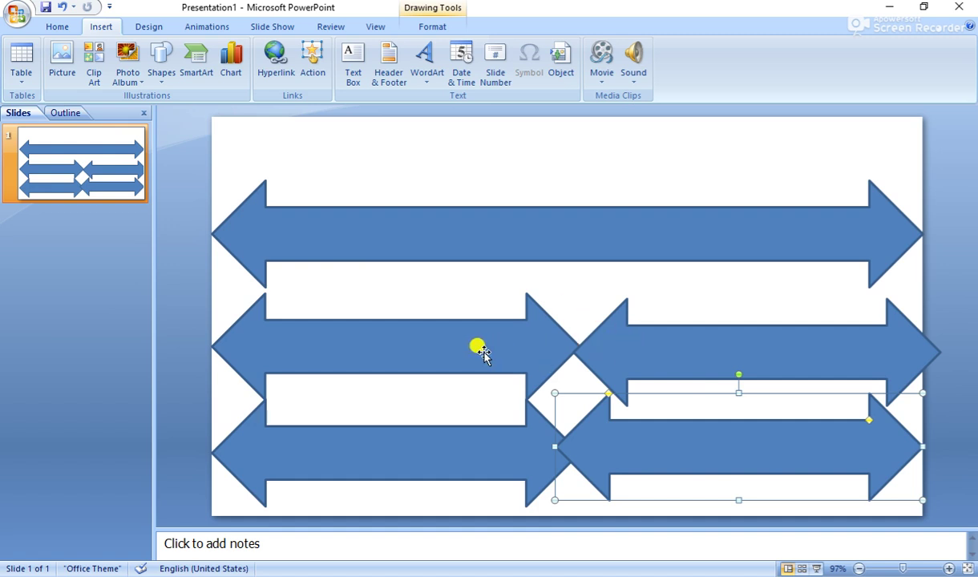
{"action": "left_click", "coordinate": [534, 235]}
{"action": "left_click_drag", "start_coordinate": [535, 234], "coordinate": [535, 224]}
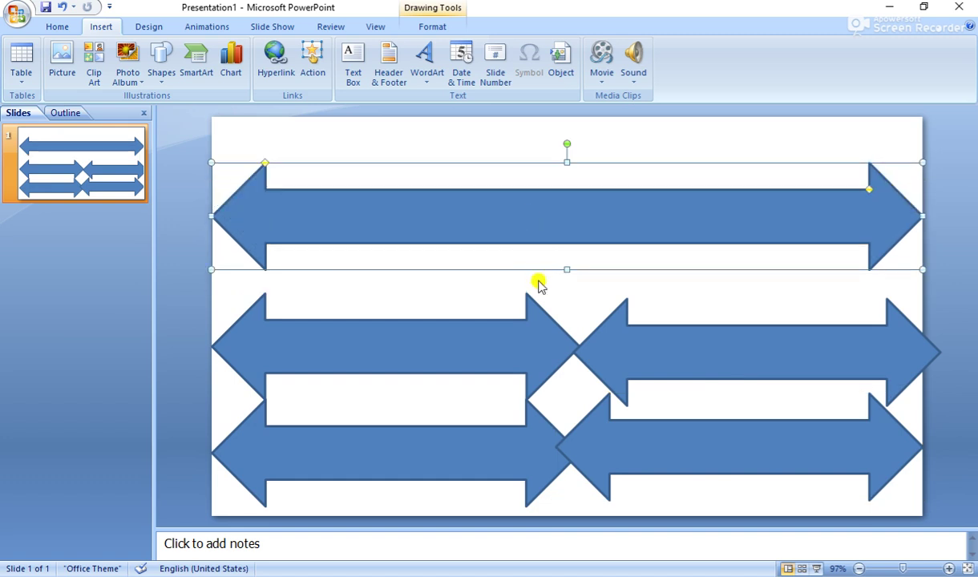
Step: Reposition and shorten the two middle arrows so their tips meet at the slide centre
{"action": "left_click_drag", "start_coordinate": [448, 334], "coordinate": [446, 320]}
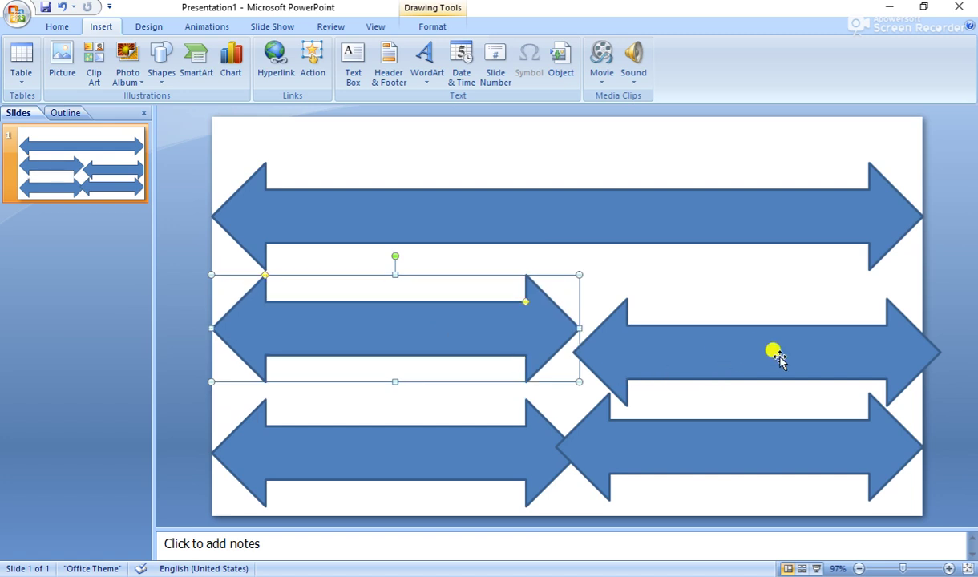
{"action": "left_click", "coordinate": [732, 353]}
{"action": "left_click_drag", "start_coordinate": [732, 353], "coordinate": [737, 328]}
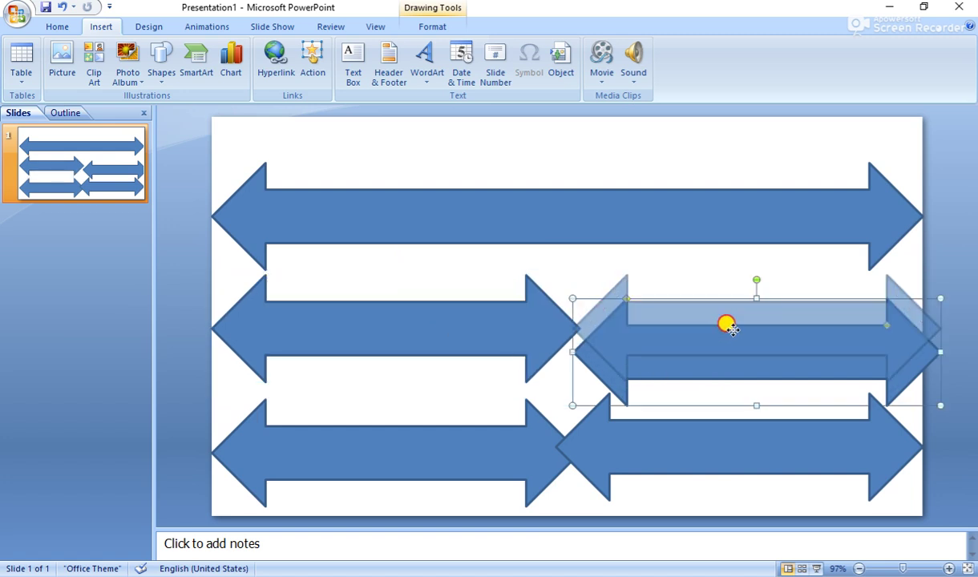
{"action": "left_click", "coordinate": [477, 327]}
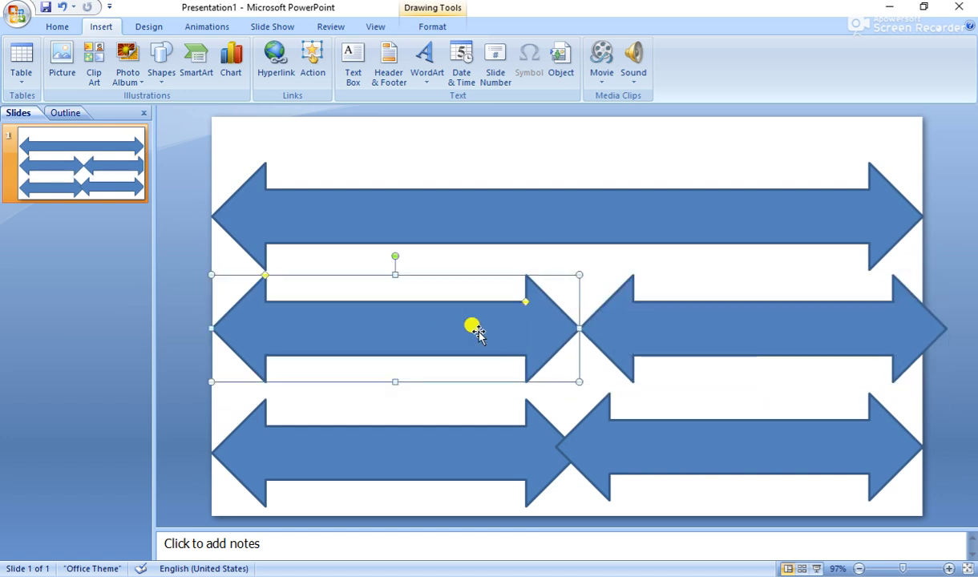
{"action": "left_click_drag", "start_coordinate": [579, 328], "coordinate": [568, 329]}
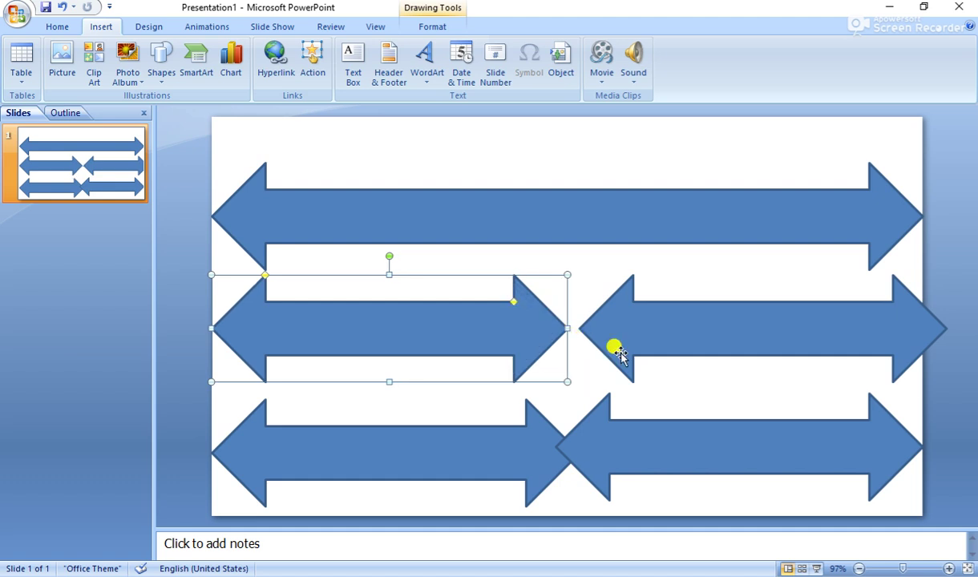
{"action": "left_click", "coordinate": [698, 329]}
{"action": "mouse_move", "coordinate": [731, 327]}
{"action": "left_mouse_down"}
{"action": "mouse_move", "coordinate": [709, 327]}
{"action": "mouse_move", "coordinate": [718, 328]}
{"action": "left_mouse_up"}
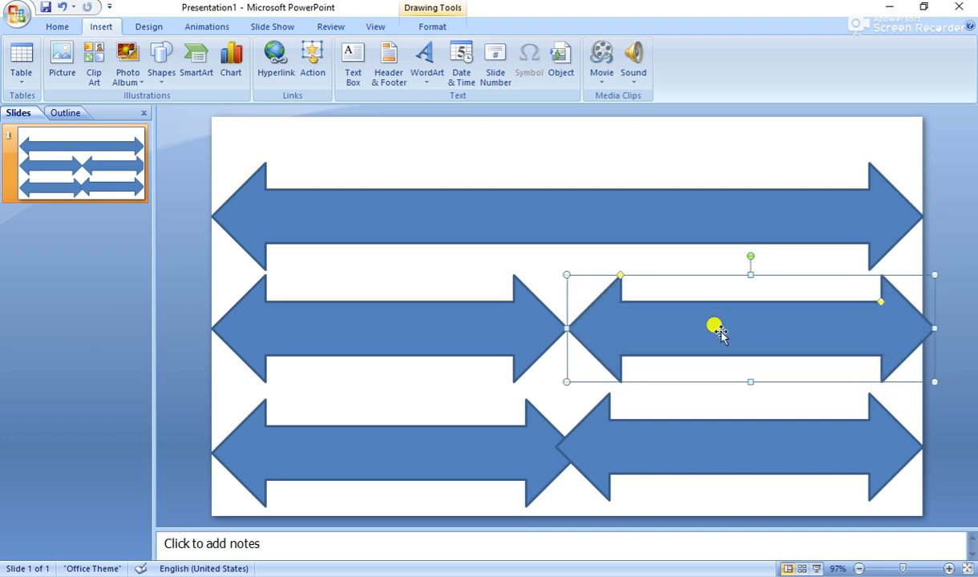
{"action": "left_click", "coordinate": [933, 329]}
{"action": "left_click_drag", "start_coordinate": [933, 328], "coordinate": [922, 329]}
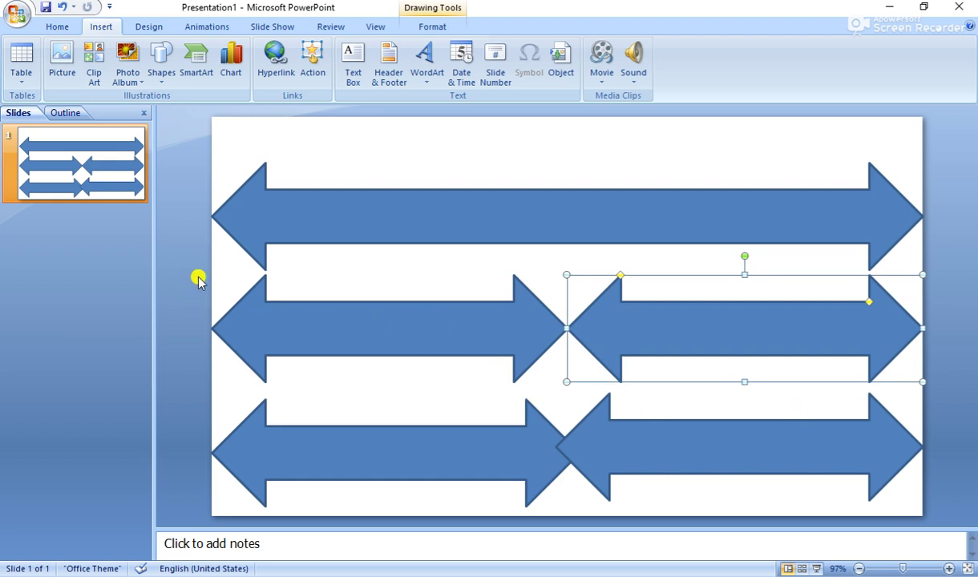
Step: Delete the bottom-right short arrow
{"action": "left_click_drag", "start_coordinate": [198, 279], "coordinate": [686, 341]}
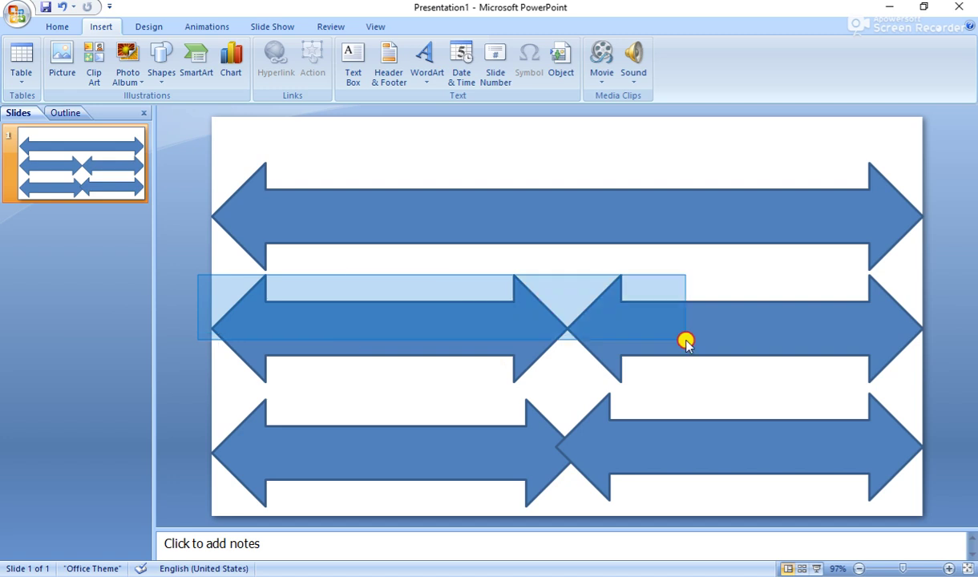
{"action": "left_click_drag", "start_coordinate": [686, 341], "coordinate": [954, 388]}
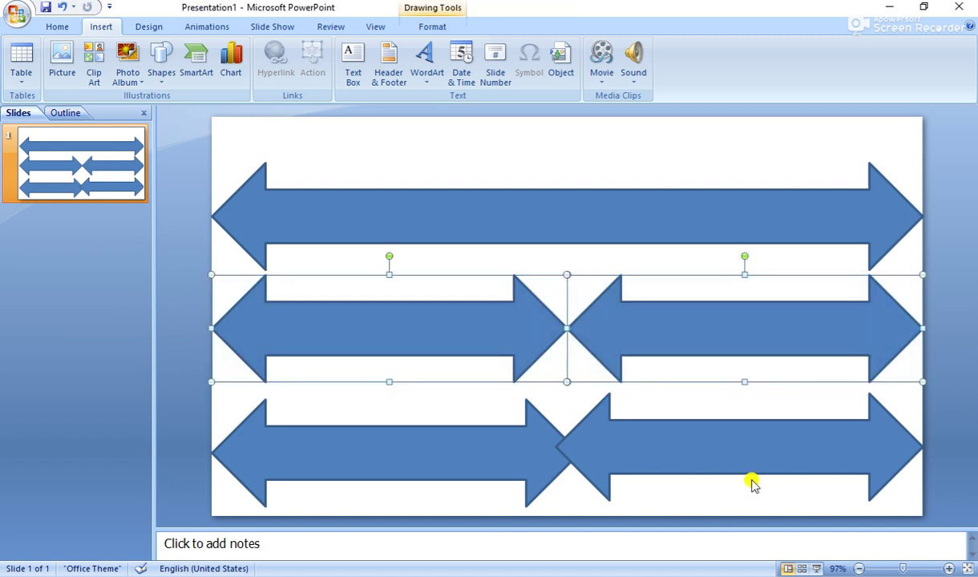
{"action": "left_click", "coordinate": [641, 461]}
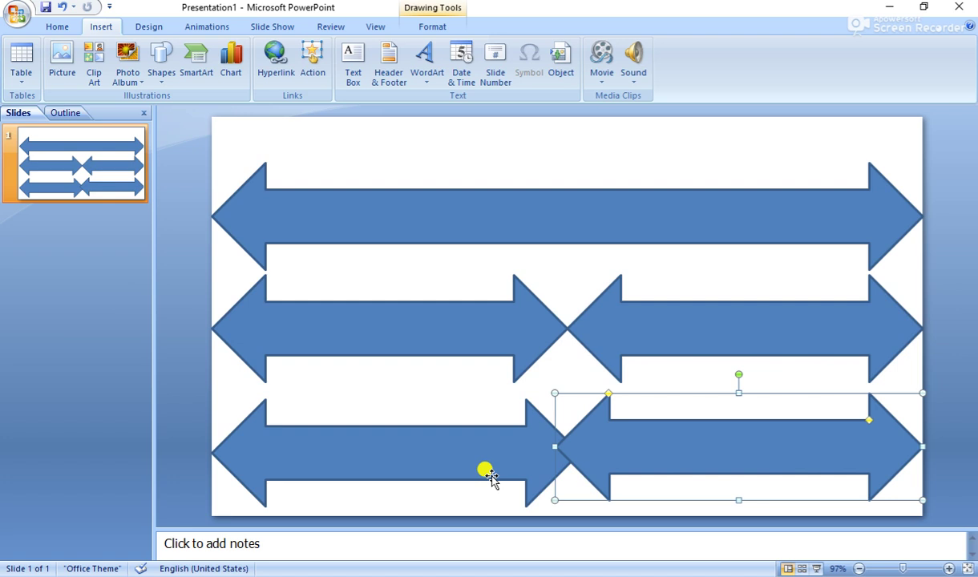
{"action": "key", "text": "Delete"}
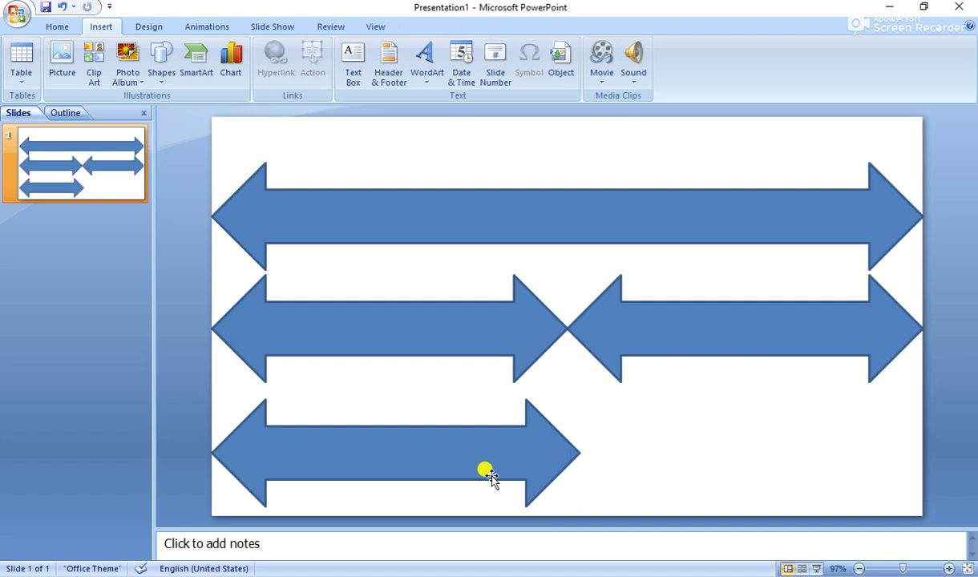
Step: Delete the remaining bottom arrow and select both middle arrows
{"action": "left_click", "coordinate": [425, 450]}
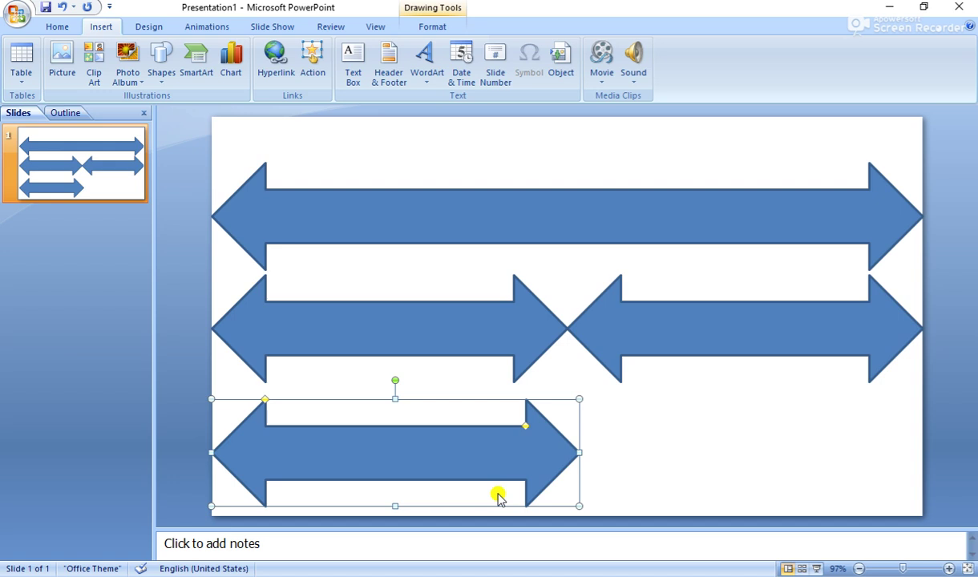
{"action": "key", "text": "Delete"}
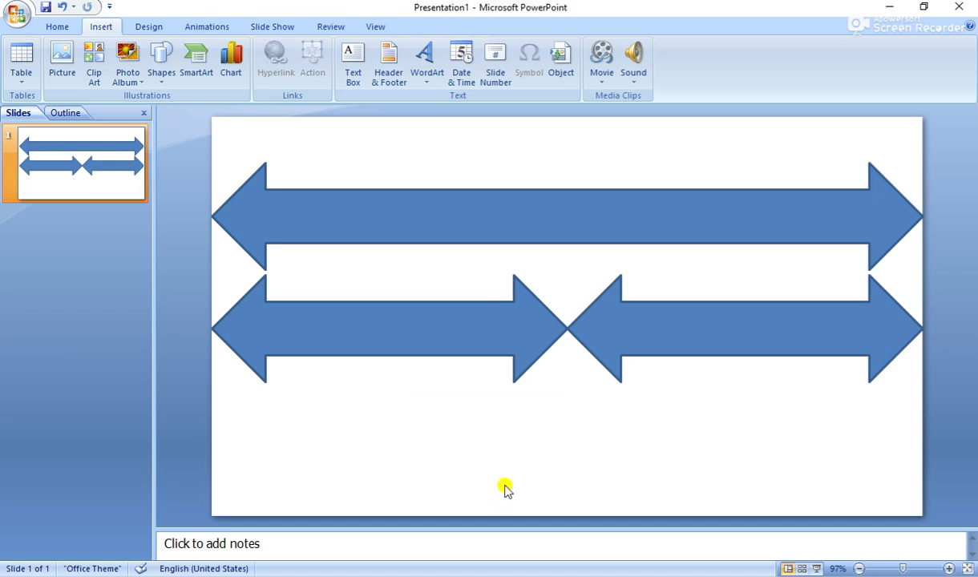
{"action": "left_click_drag", "start_coordinate": [229, 276], "coordinate": [353, 353]}
{"action": "left_click_drag", "start_coordinate": [214, 290], "coordinate": [960, 405]}
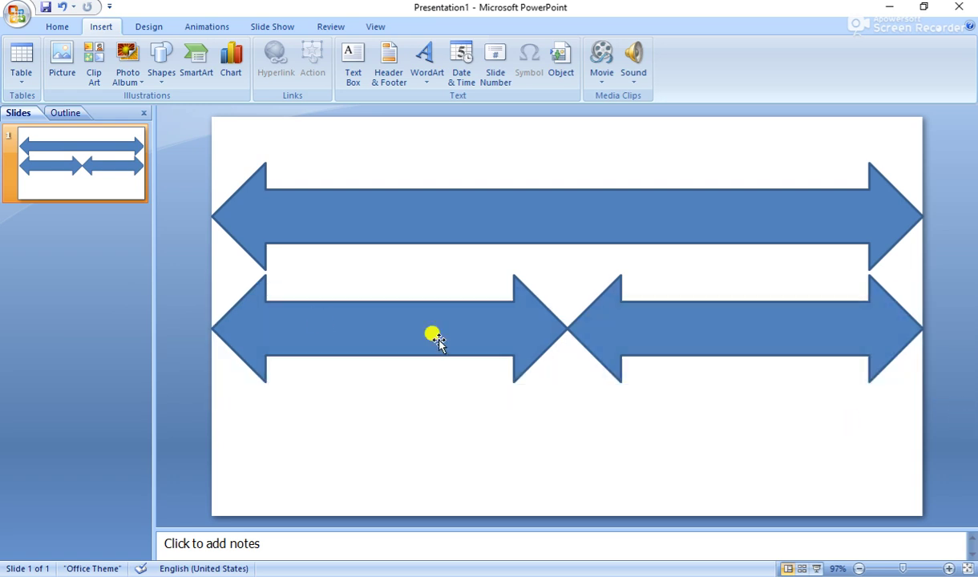
{"action": "mouse_move", "coordinate": [200, 271]}
{"action": "left_mouse_down"}
{"action": "mouse_move", "coordinate": [391, 343]}
{"action": "mouse_move", "coordinate": [973, 450]}
{"action": "left_mouse_up"}
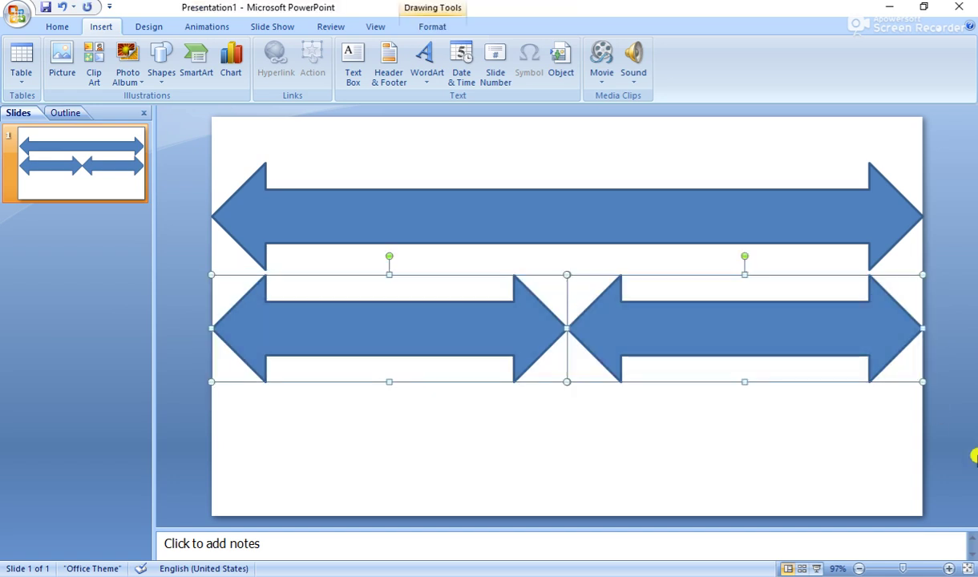
Step: Duplicate the middle arrow pair and place the copy as the bottom row
{"action": "key", "text": "ctrl+d"}
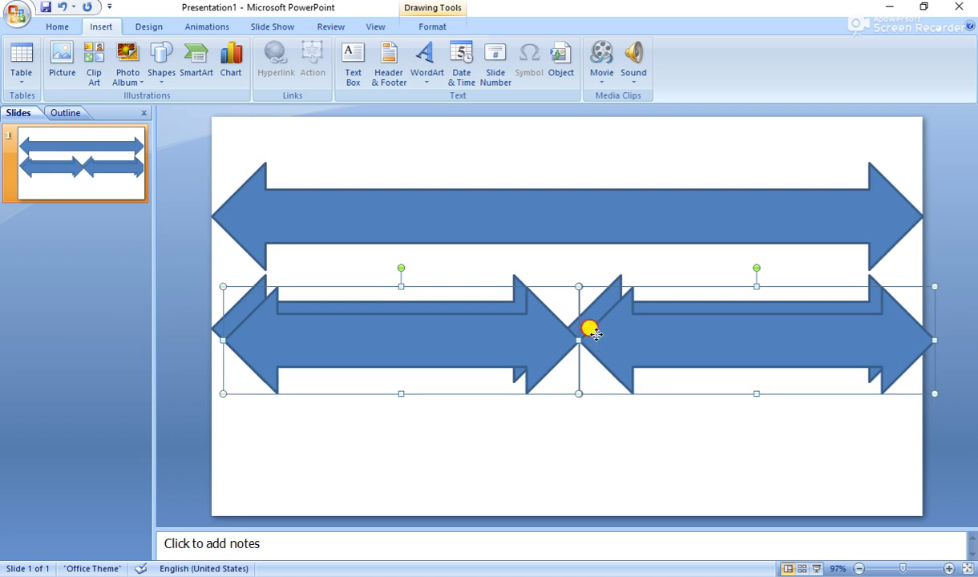
{"action": "left_click_drag", "start_coordinate": [594, 333], "coordinate": [586, 442]}
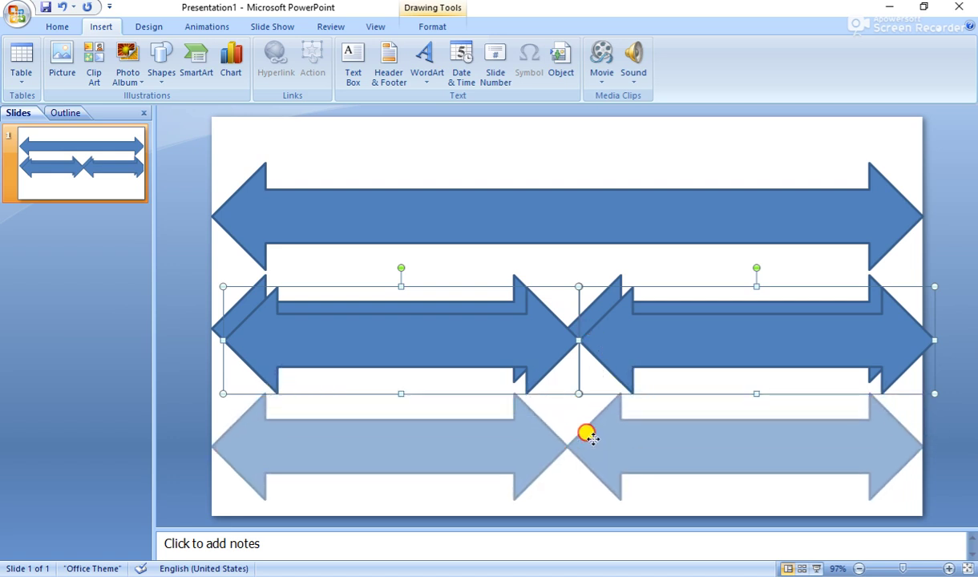
{"action": "left_click_drag", "start_coordinate": [586, 441], "coordinate": [588, 444]}
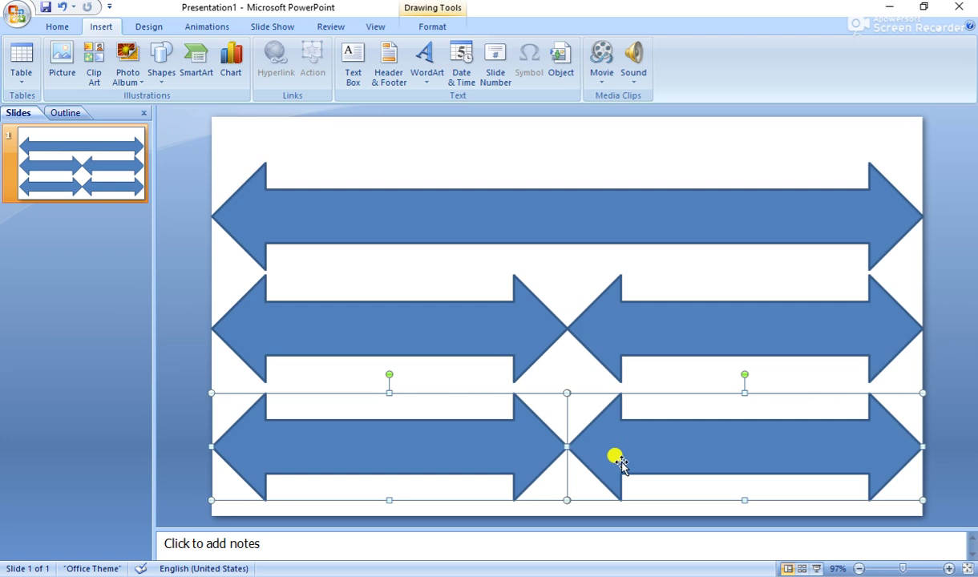
{"action": "left_click", "coordinate": [948, 361]}
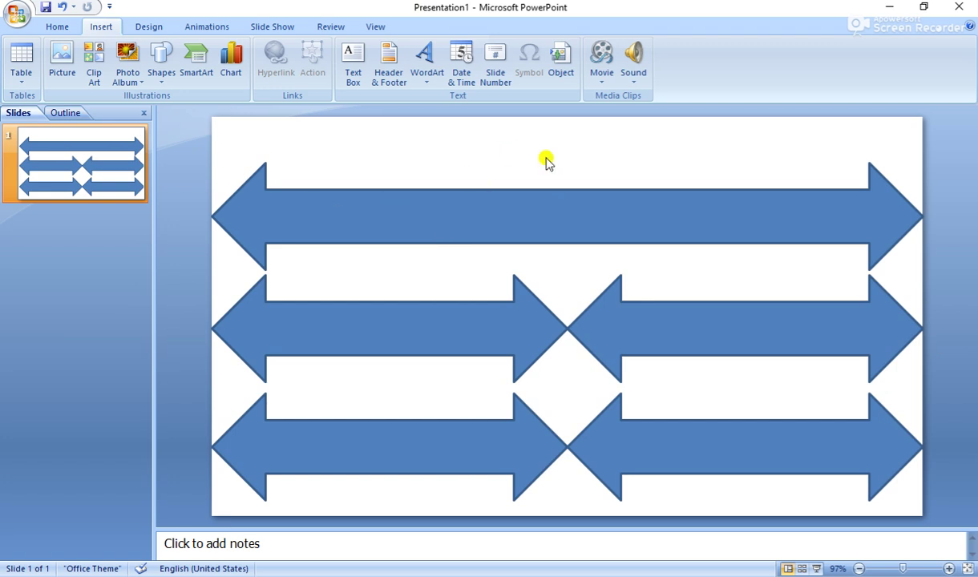
Step: Draw a Chord shape from Basic Shapes just above the top arrow
{"action": "left_click", "coordinate": [165, 76]}
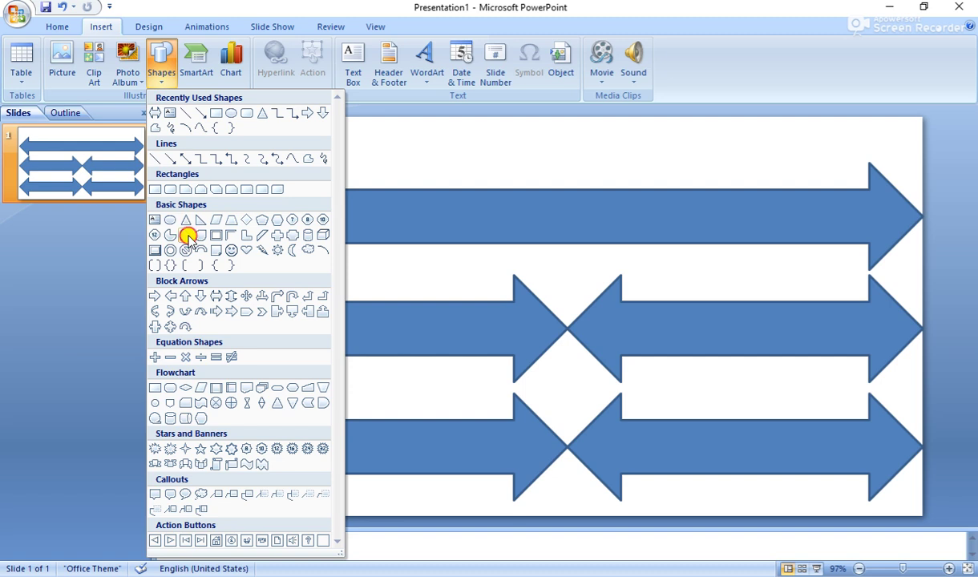
{"action": "left_click", "coordinate": [185, 235]}
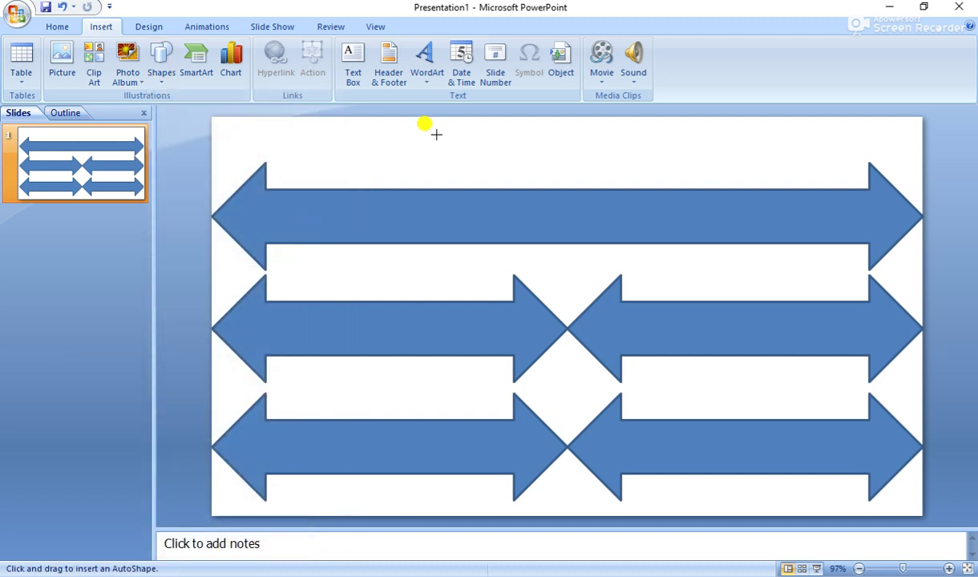
{"action": "left_click_drag", "start_coordinate": [437, 126], "coordinate": [544, 186]}
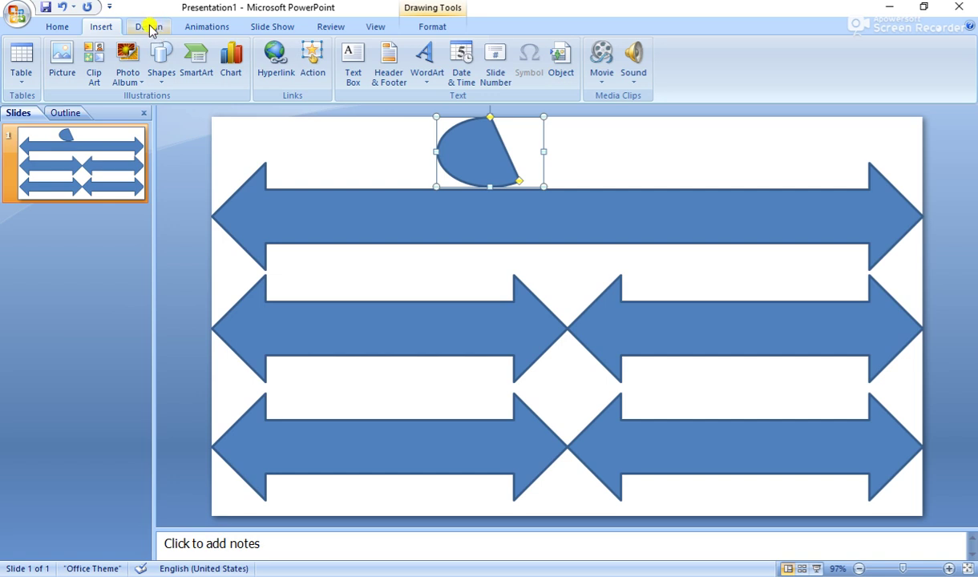
Step: Rotate the chord 90° right and reshape it into a rounded dome
{"action": "left_click", "coordinate": [431, 27]}
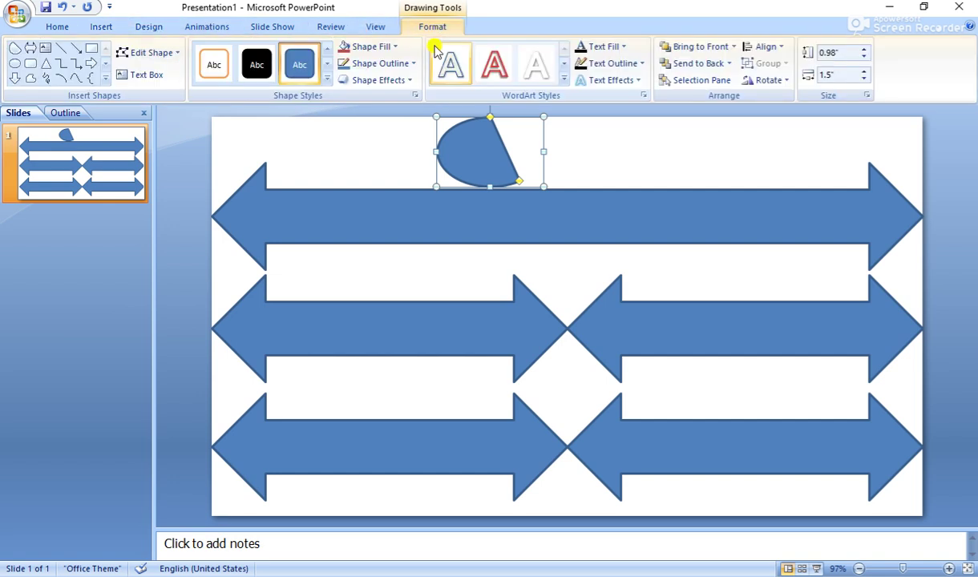
{"action": "left_click", "coordinate": [786, 82]}
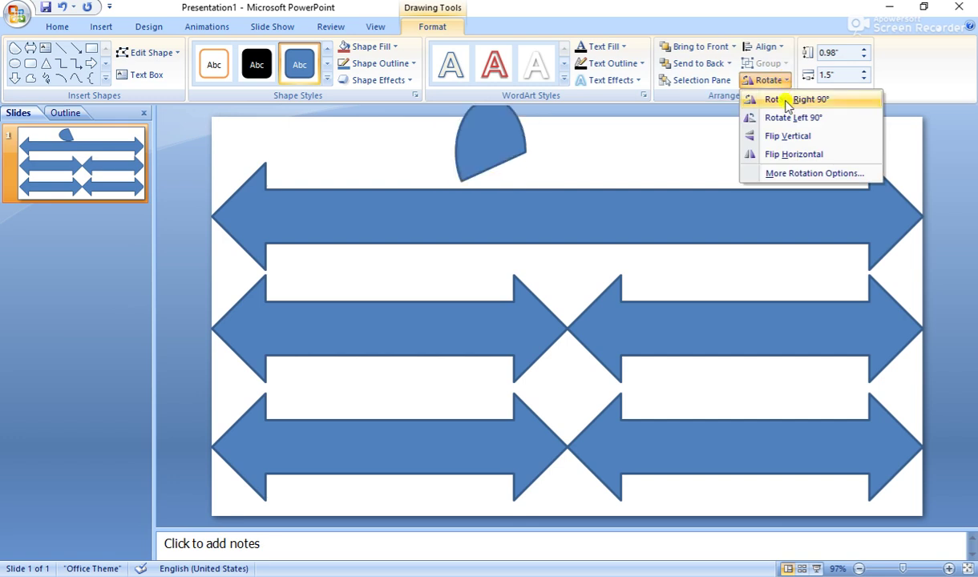
{"action": "left_click", "coordinate": [790, 99]}
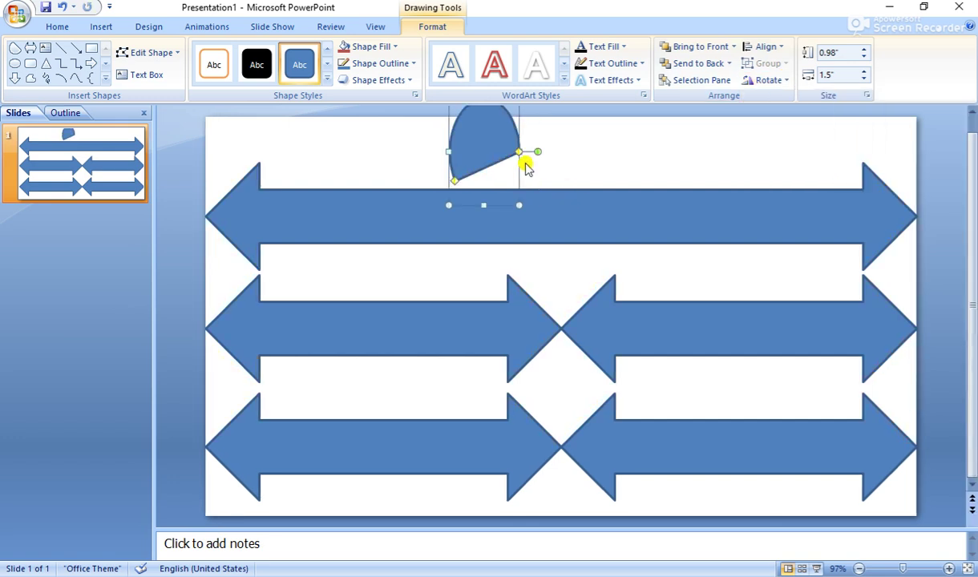
{"action": "left_click_drag", "start_coordinate": [520, 152], "coordinate": [527, 183]}
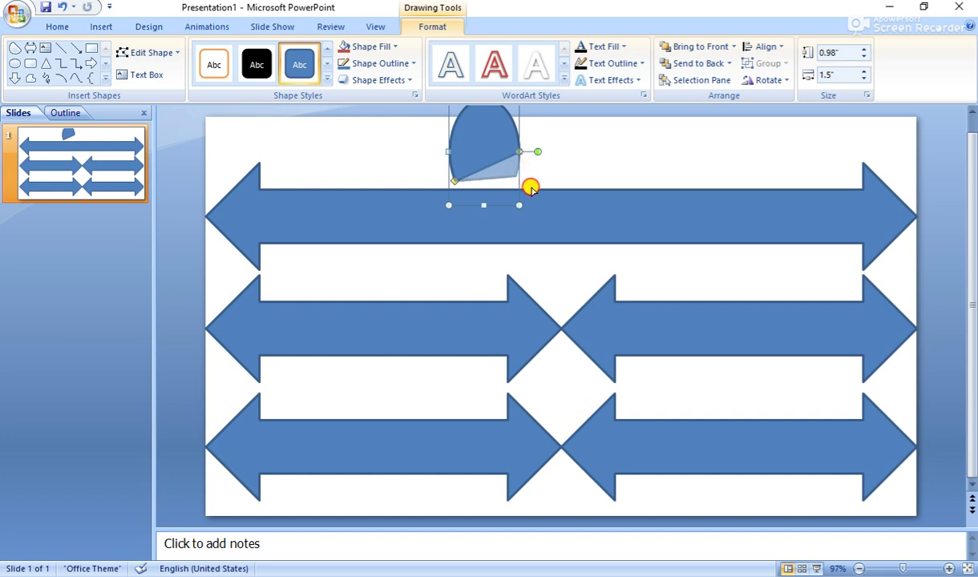
{"action": "left_click_drag", "start_coordinate": [530, 189], "coordinate": [527, 188]}
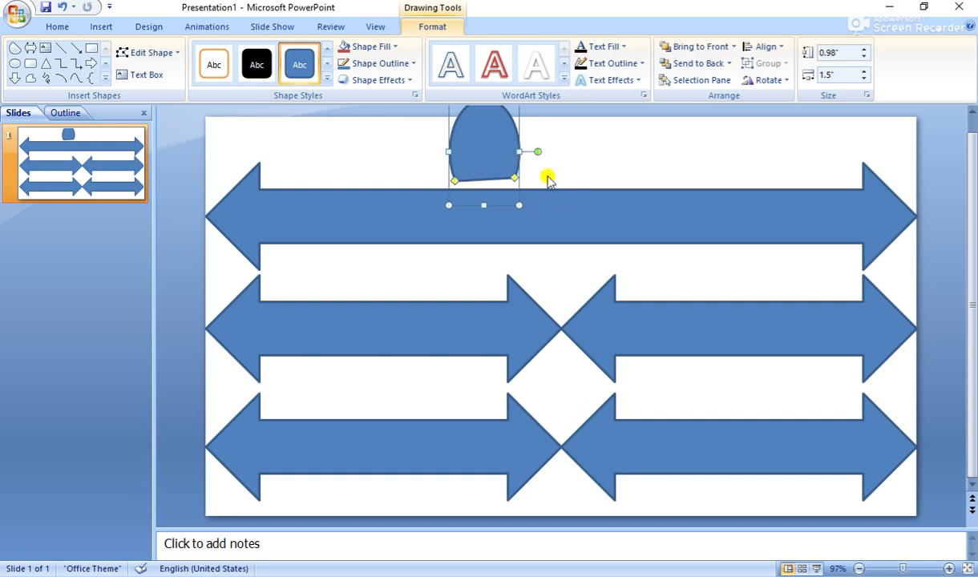
Step: Move the dome right and resize it to about 1.5" by 1.23" atop the long arrow
{"action": "left_click_drag", "start_coordinate": [490, 148], "coordinate": [557, 156]}
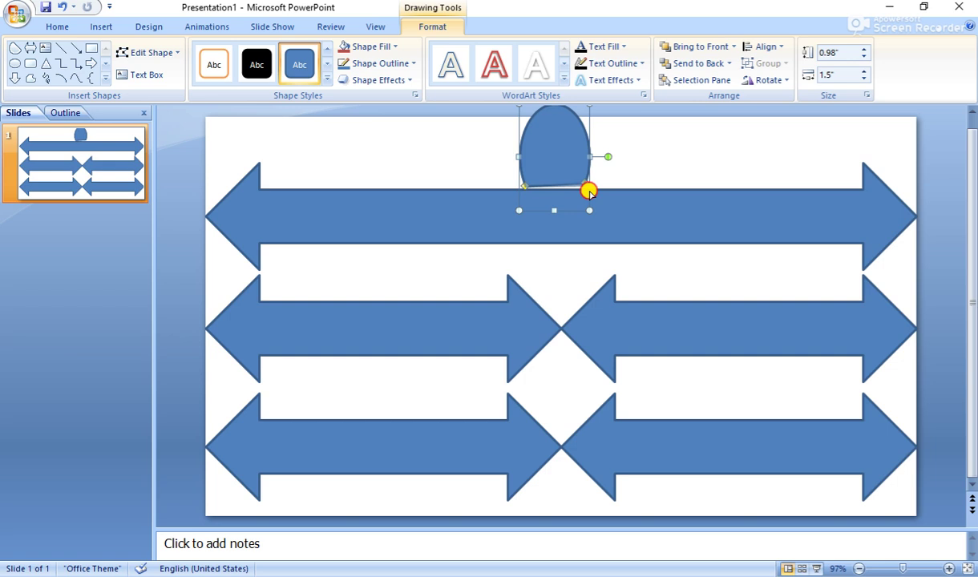
{"action": "left_click_drag", "start_coordinate": [588, 189], "coordinate": [595, 196]}
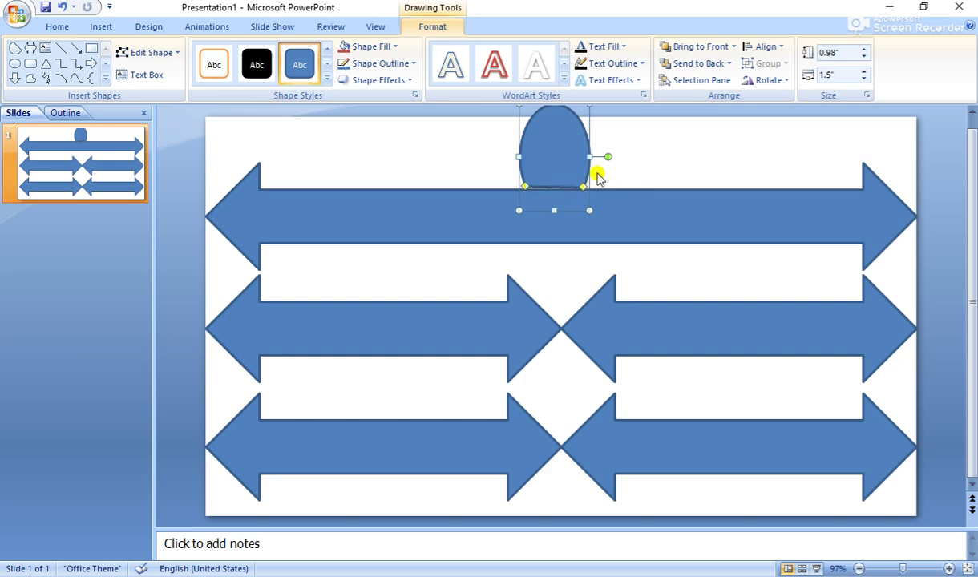
{"action": "left_click_drag", "start_coordinate": [591, 156], "coordinate": [615, 157]}
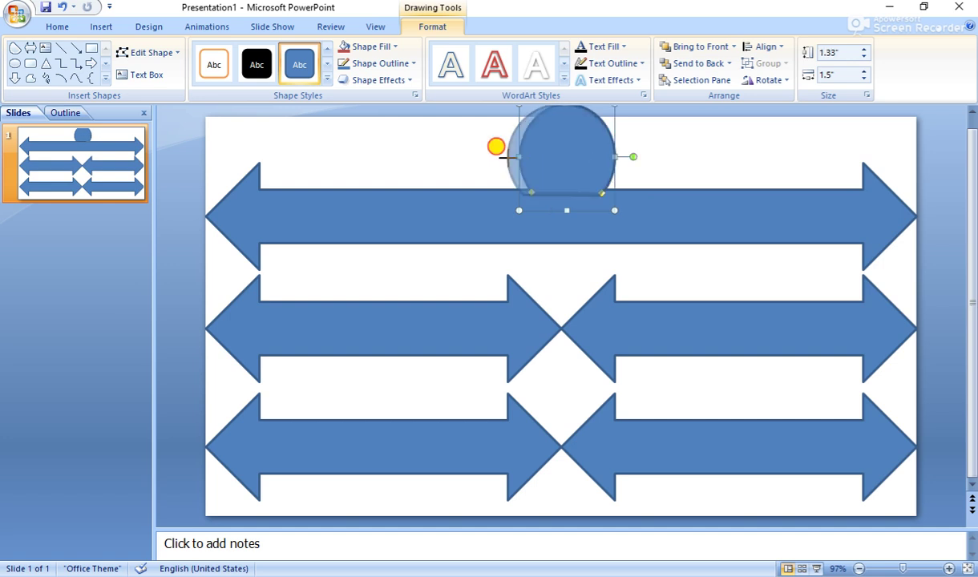
{"action": "left_click_drag", "start_coordinate": [518, 156], "coordinate": [505, 157]}
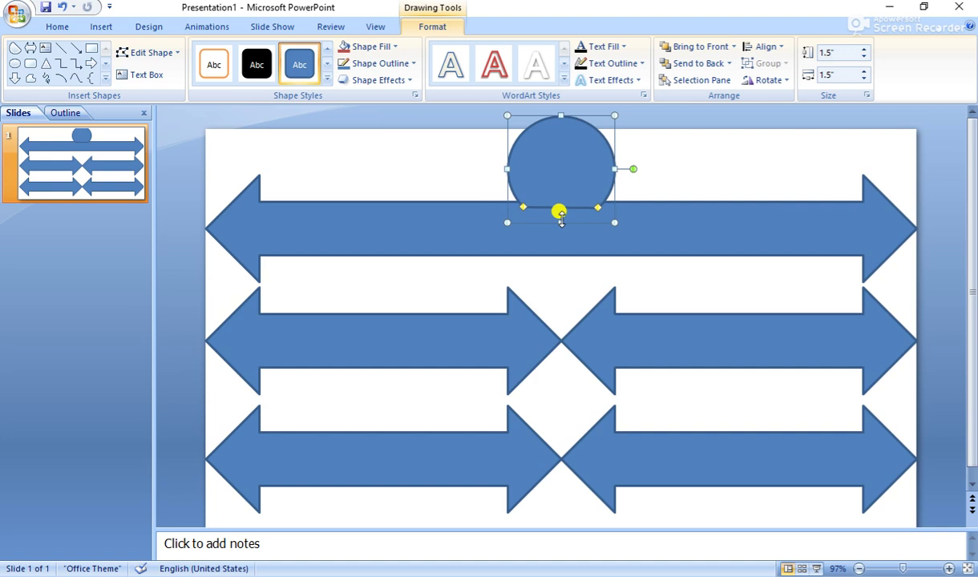
{"action": "left_click", "coordinate": [545, 206]}
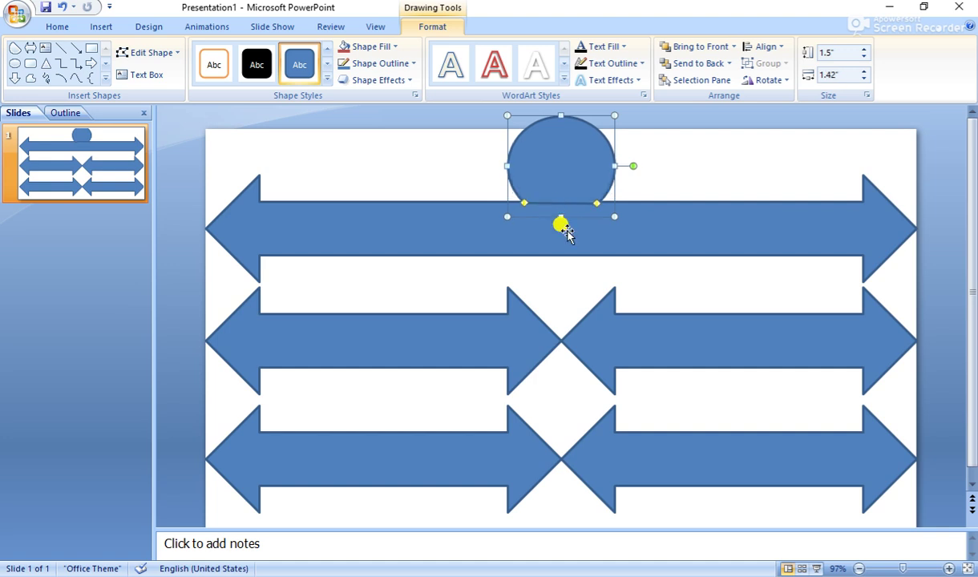
{"action": "left_click_drag", "start_coordinate": [556, 214], "coordinate": [566, 216]}
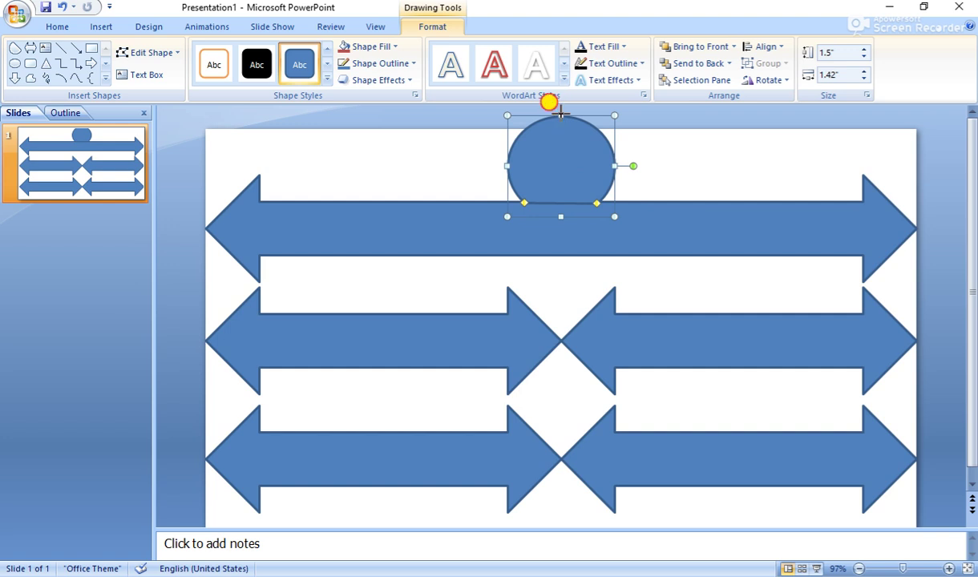
{"action": "left_click_drag", "start_coordinate": [560, 116], "coordinate": [562, 130]}
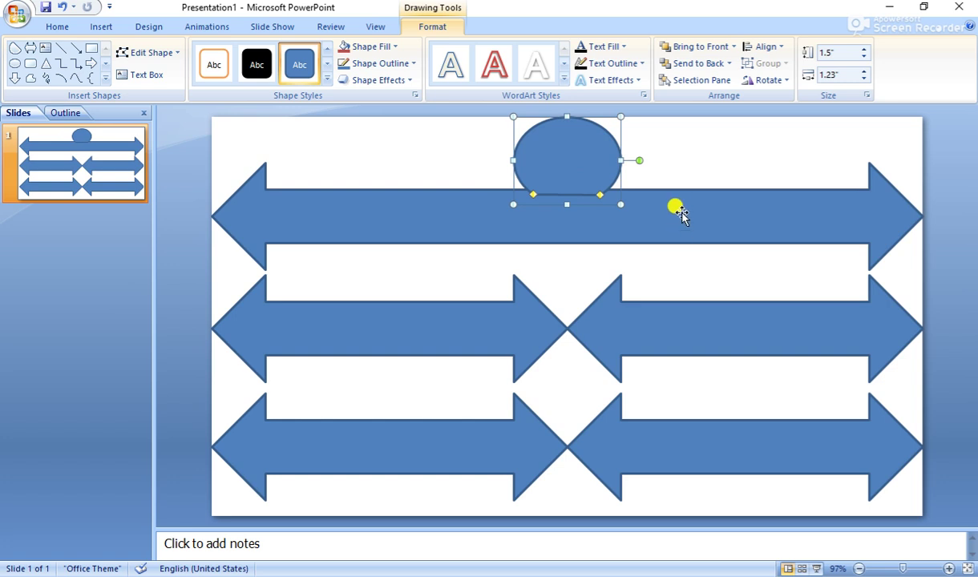
Step: Make the top arrow's text colour and fill yellow
{"action": "left_click", "coordinate": [694, 151]}
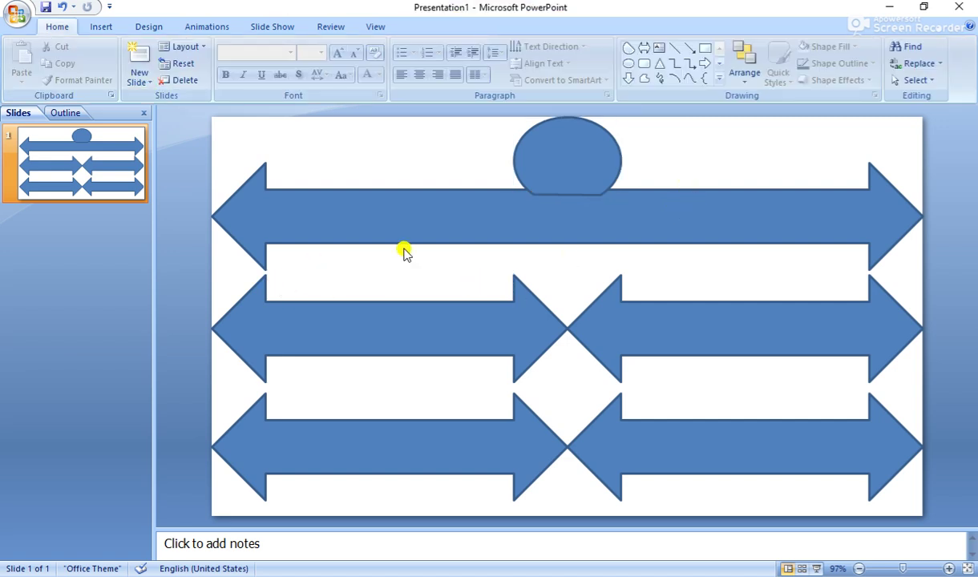
{"action": "right_click", "coordinate": [388, 215]}
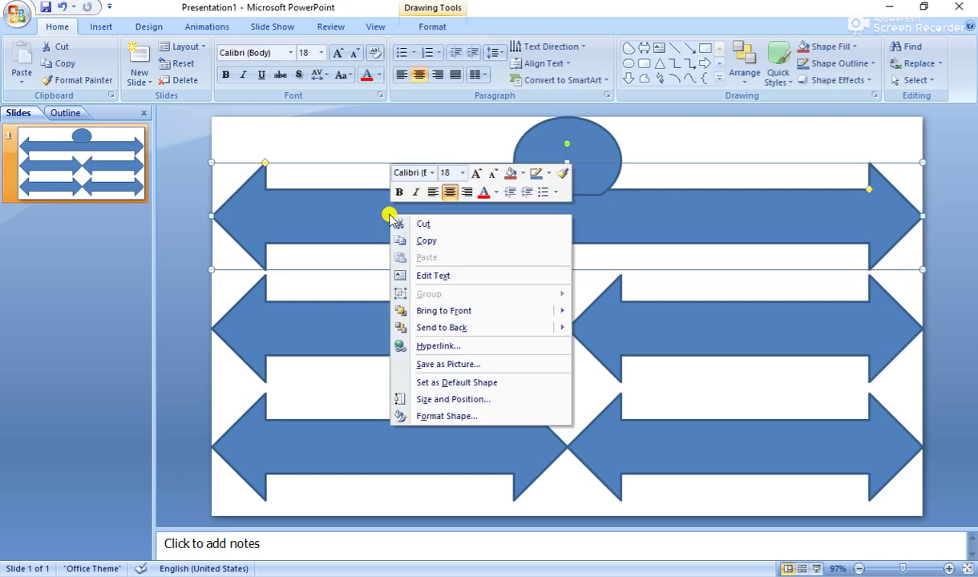
{"action": "left_click", "coordinate": [495, 193]}
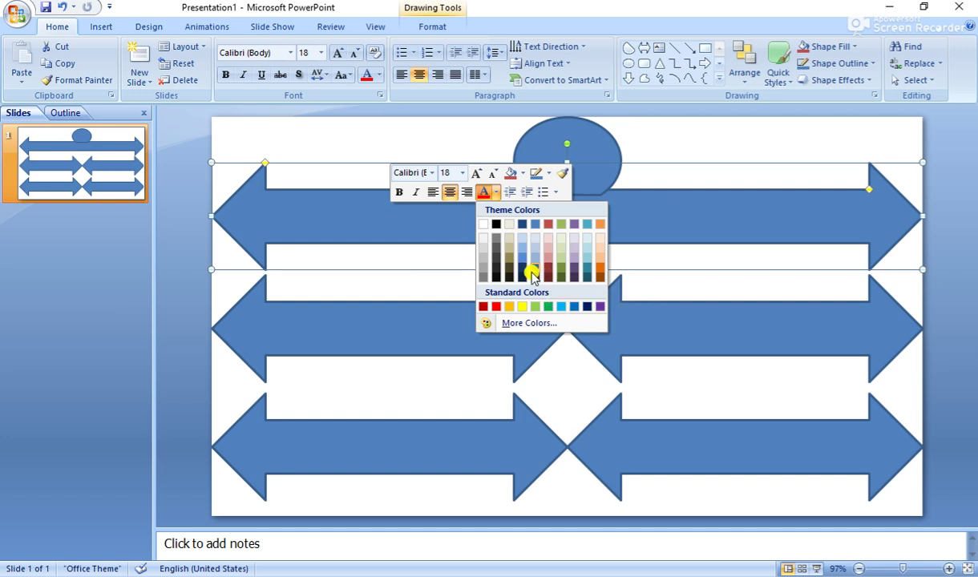
{"action": "left_click", "coordinate": [523, 307]}
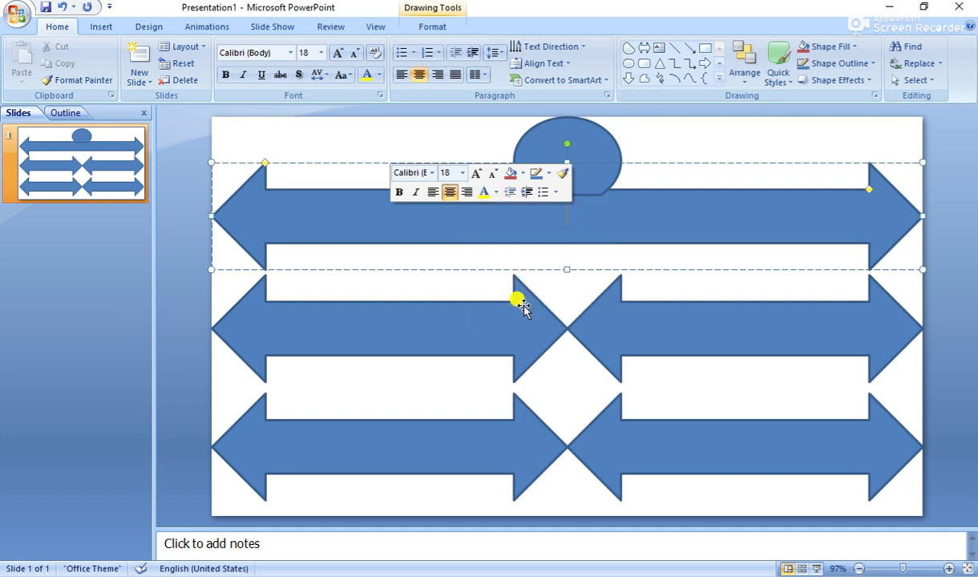
{"action": "left_click", "coordinate": [523, 174]}
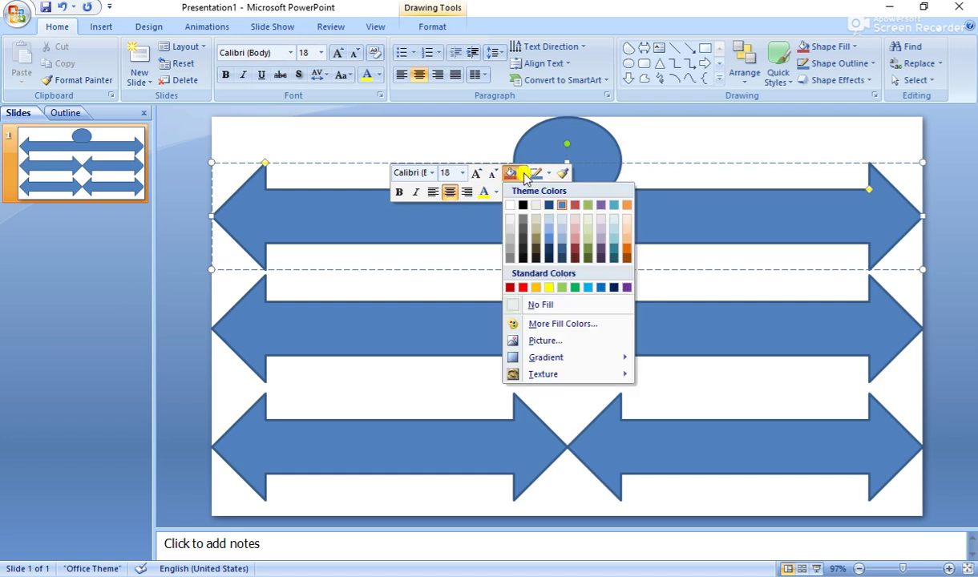
{"action": "left_click", "coordinate": [552, 288]}
Step: Give the middle-left arrow yellow text and fill, and fill the middle-right arrow yellow
{"action": "left_click", "coordinate": [399, 318]}
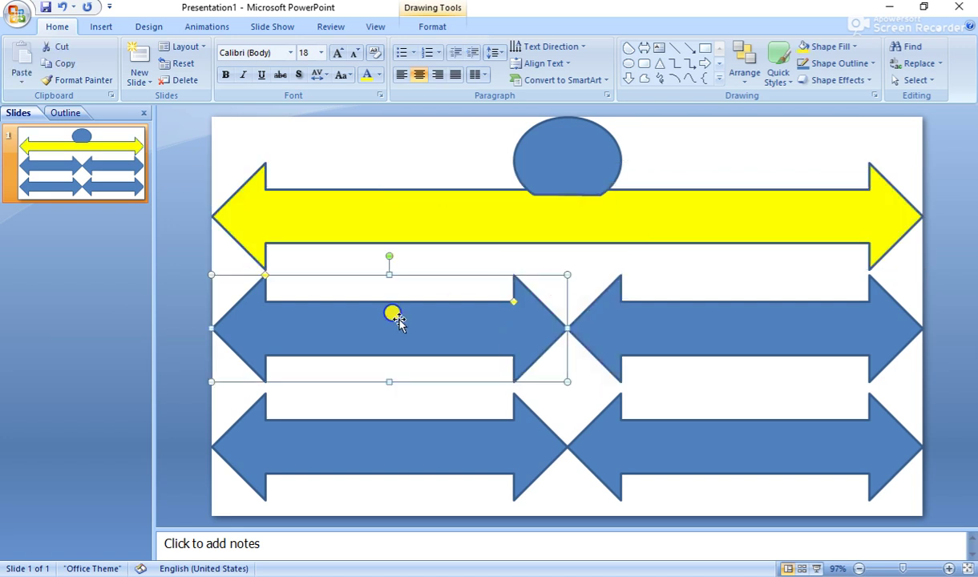
{"action": "right_click", "coordinate": [398, 321]}
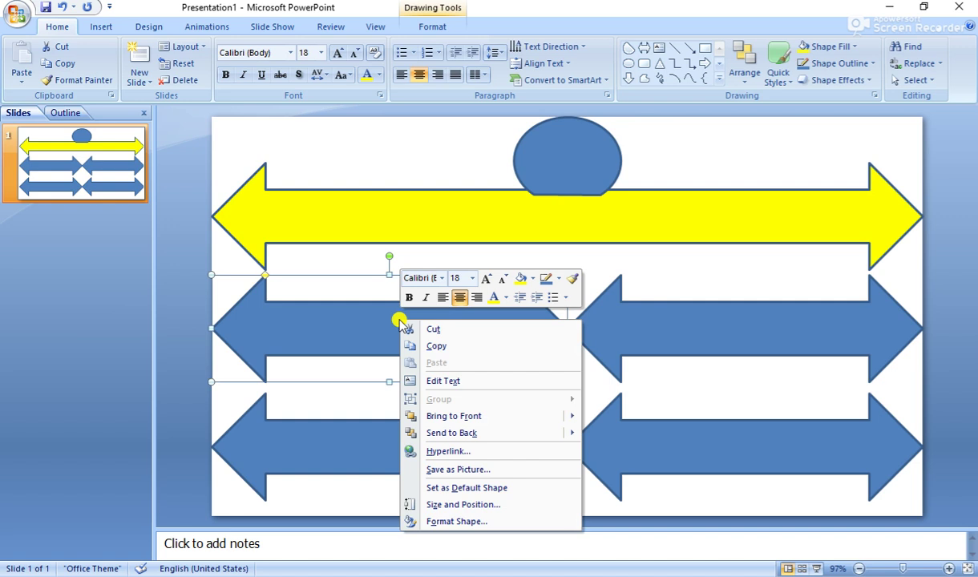
{"action": "left_click", "coordinate": [506, 298]}
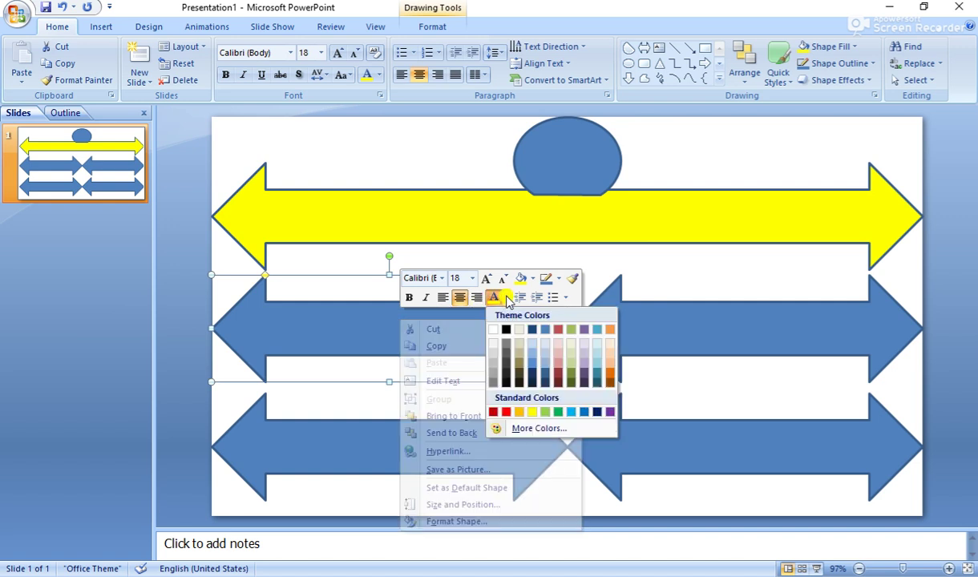
{"action": "left_click", "coordinate": [533, 414]}
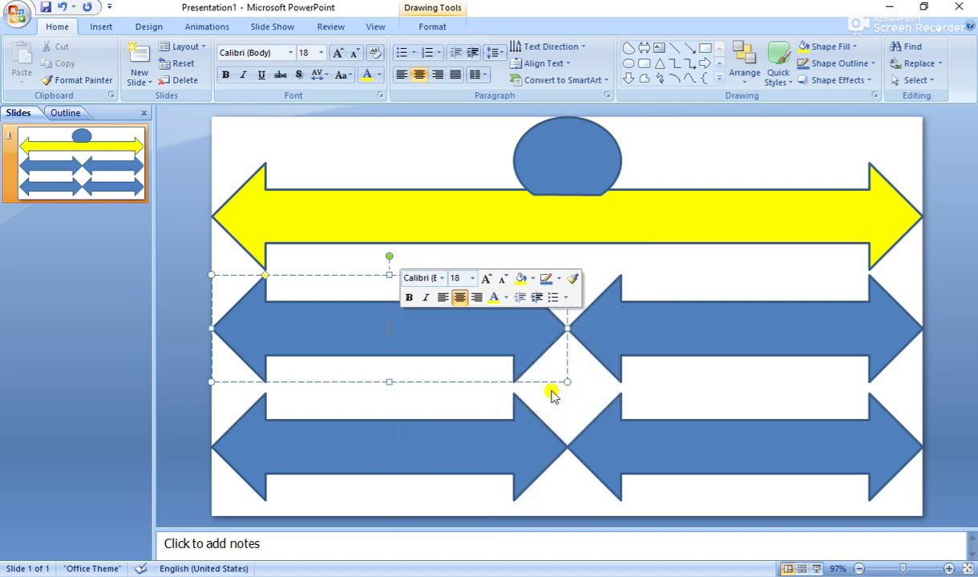
{"action": "left_click", "coordinate": [534, 278]}
{"action": "left_click", "coordinate": [557, 393]}
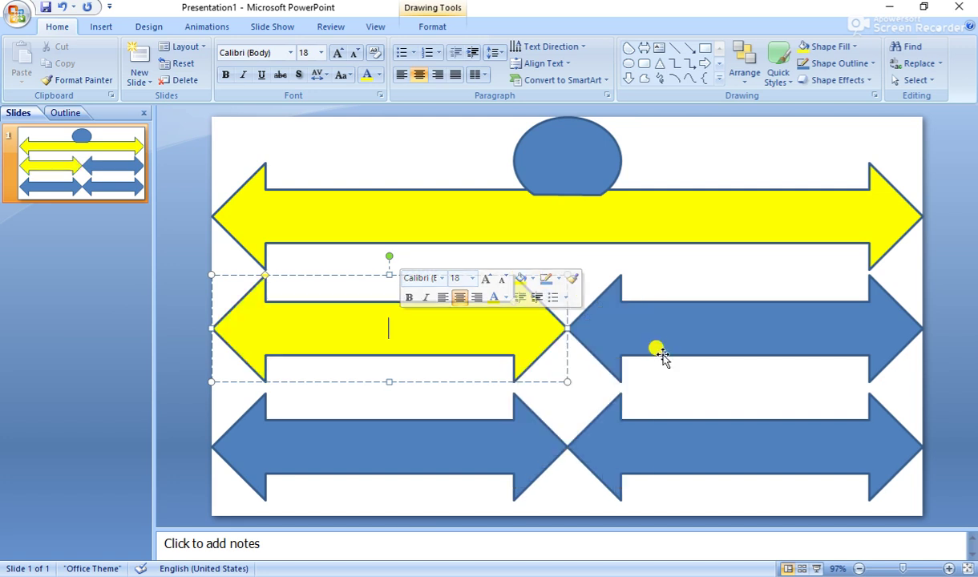
{"action": "right_click", "coordinate": [682, 327]}
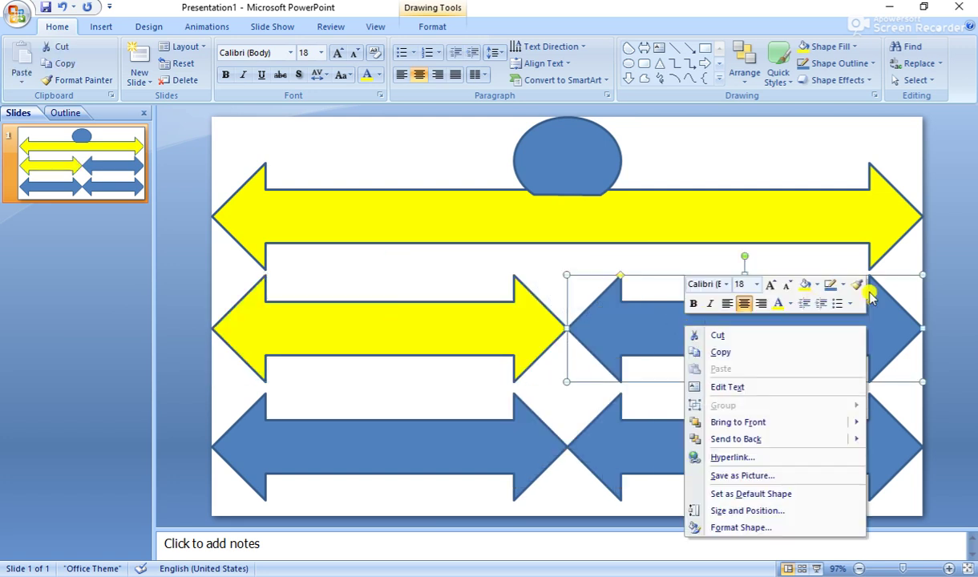
{"action": "left_click", "coordinate": [817, 285]}
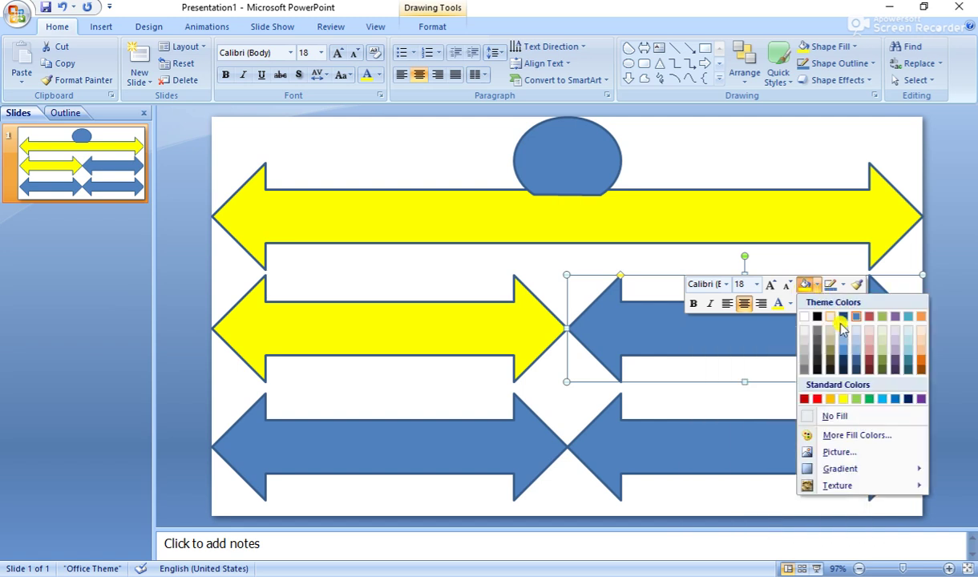
{"action": "left_click", "coordinate": [844, 399]}
Step: Fill the bottom-left and bottom-right arrows with yellow
{"action": "left_click", "coordinate": [406, 444]}
{"action": "right_click", "coordinate": [409, 447]}
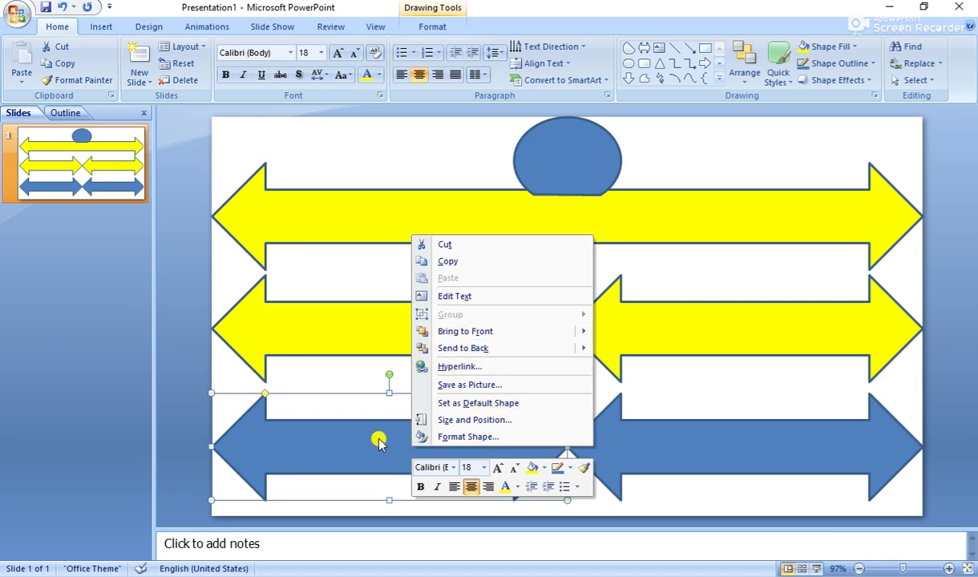
{"action": "left_click", "coordinate": [533, 468]}
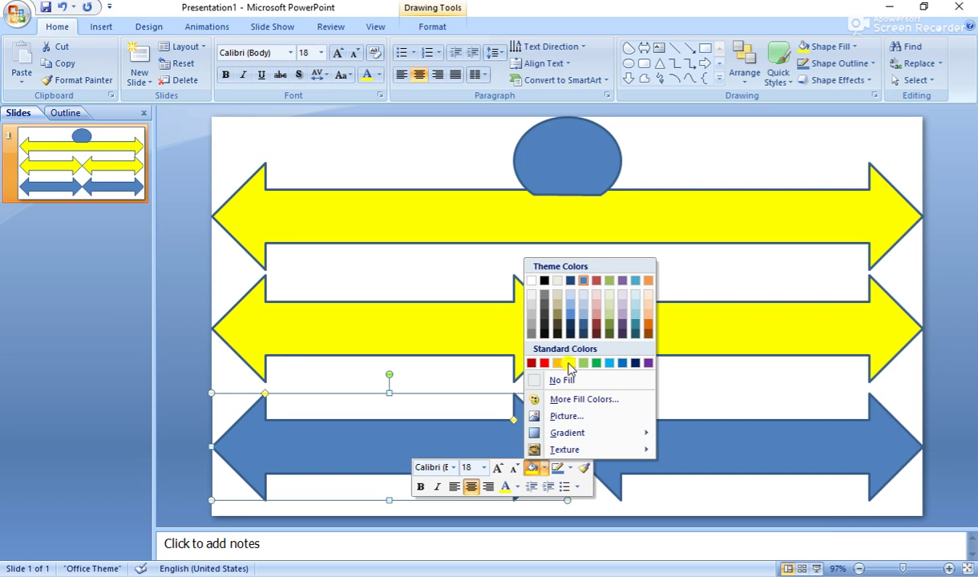
{"action": "left_click", "coordinate": [570, 363]}
{"action": "right_click", "coordinate": [691, 447]}
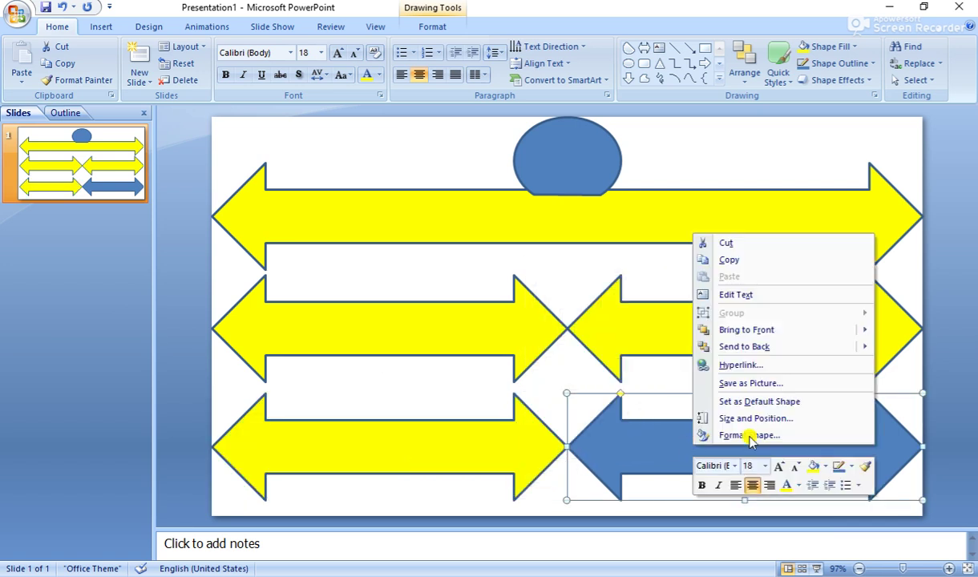
{"action": "left_click", "coordinate": [823, 468]}
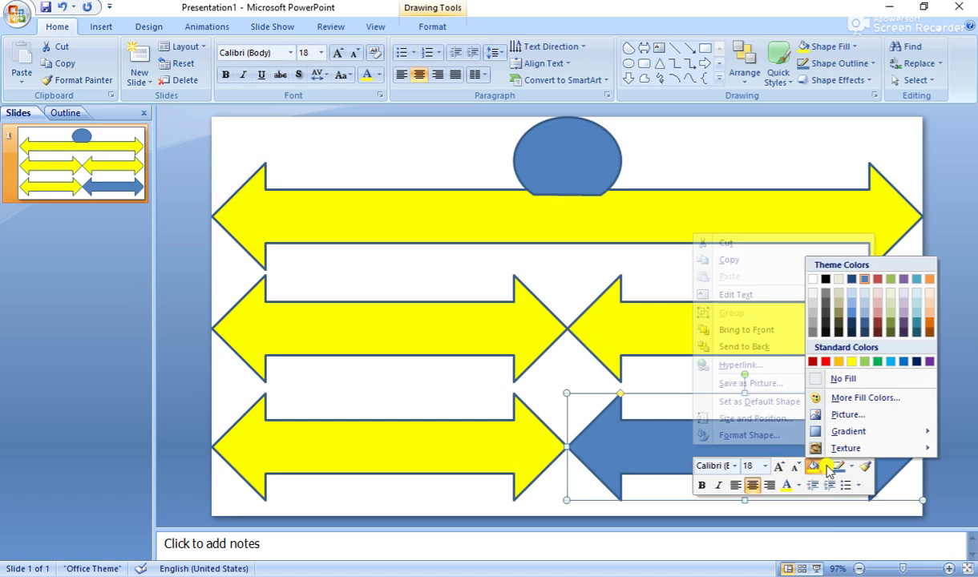
{"action": "left_click", "coordinate": [852, 363]}
{"action": "left_click", "coordinate": [720, 279]}
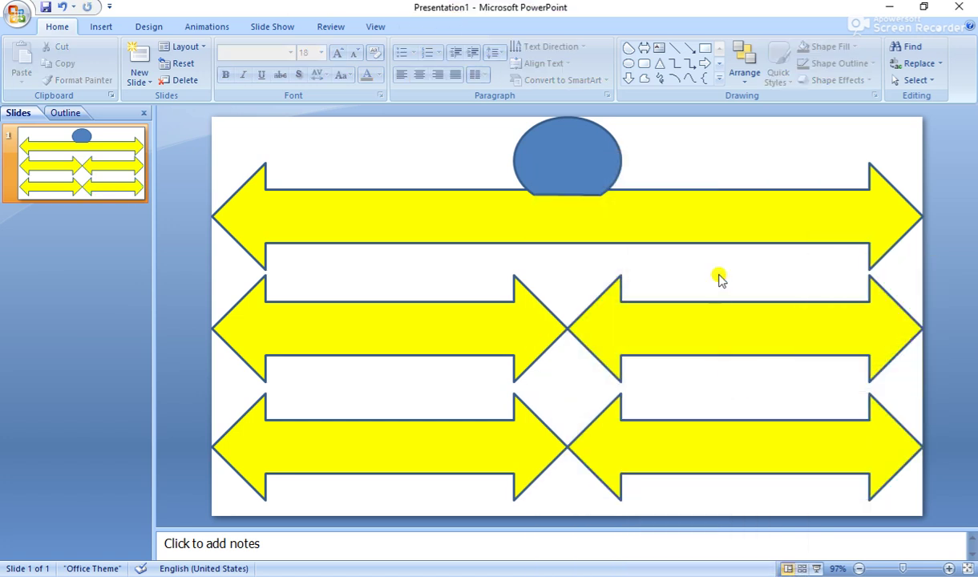
{"action": "left_click", "coordinate": [574, 162]}
Step: Fill the rounded dome above the top arrow with Green from Standard Colors
{"action": "right_click", "coordinate": [575, 162]}
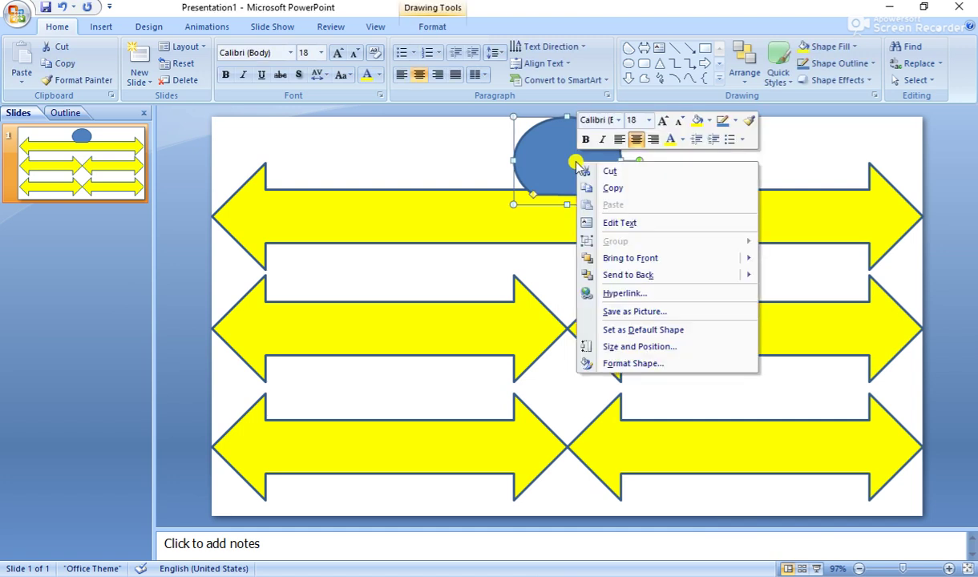
{"action": "left_click", "coordinate": [710, 123]}
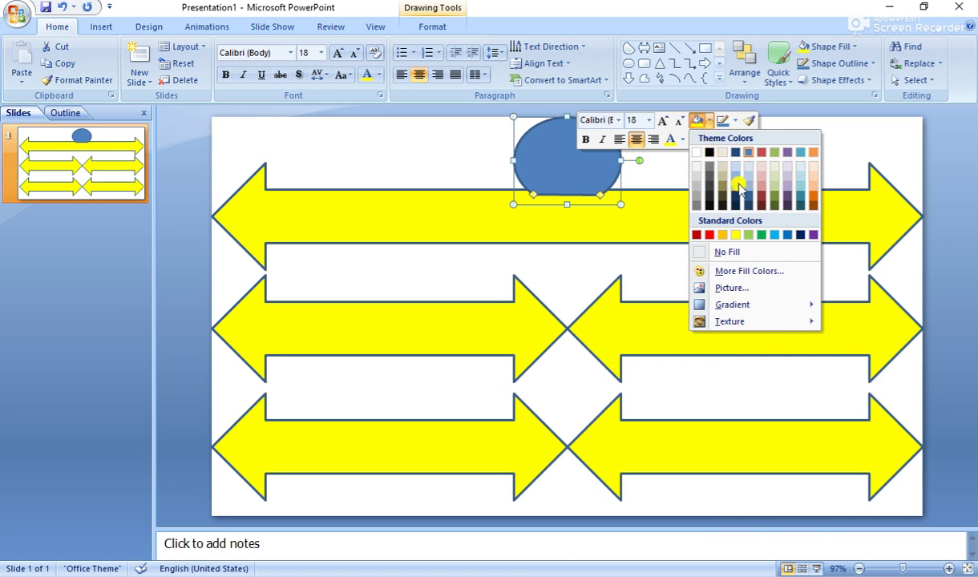
{"action": "left_click", "coordinate": [762, 235]}
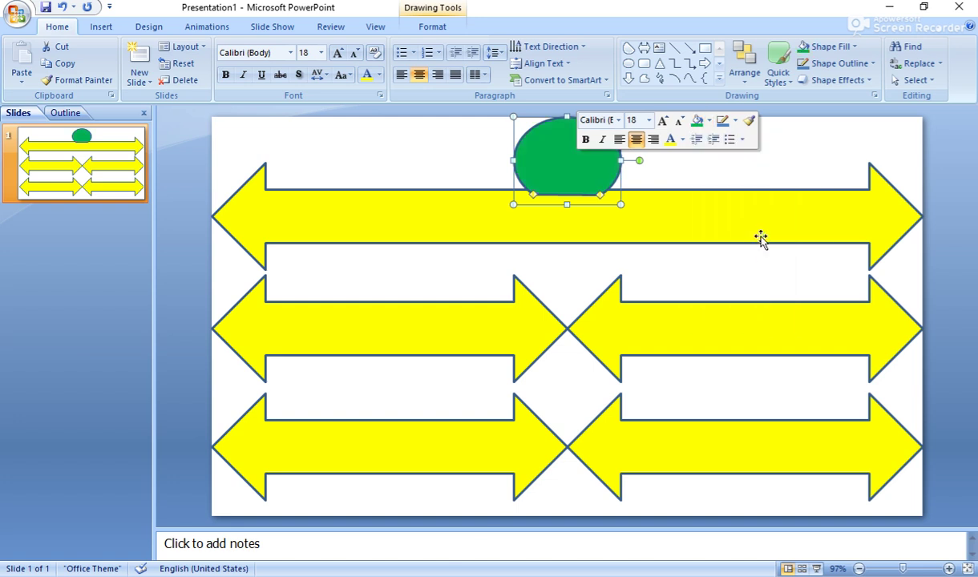
{"action": "left_click", "coordinate": [726, 165]}
{"action": "left_click", "coordinate": [568, 183]}
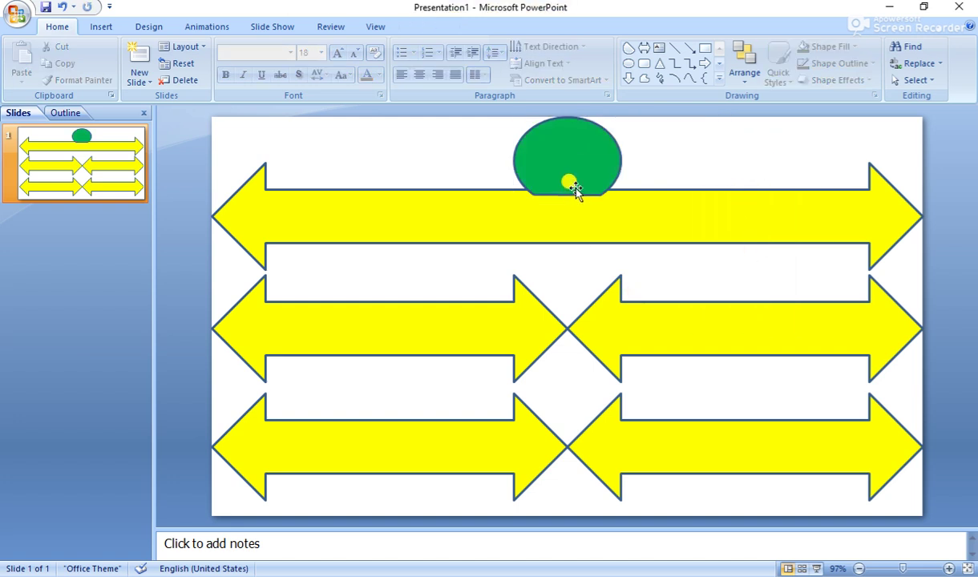
{"action": "left_click", "coordinate": [558, 190]}
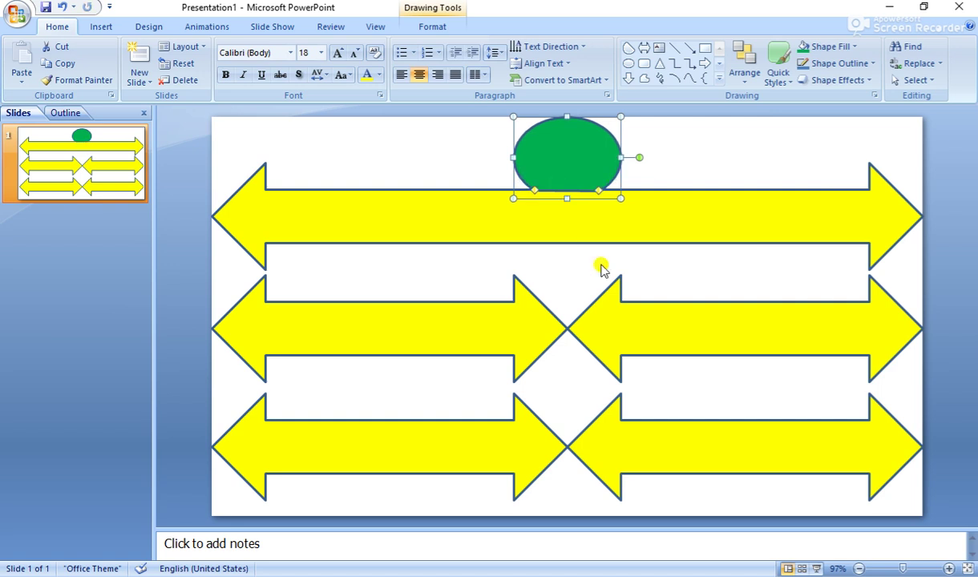
{"action": "left_click", "coordinate": [710, 172]}
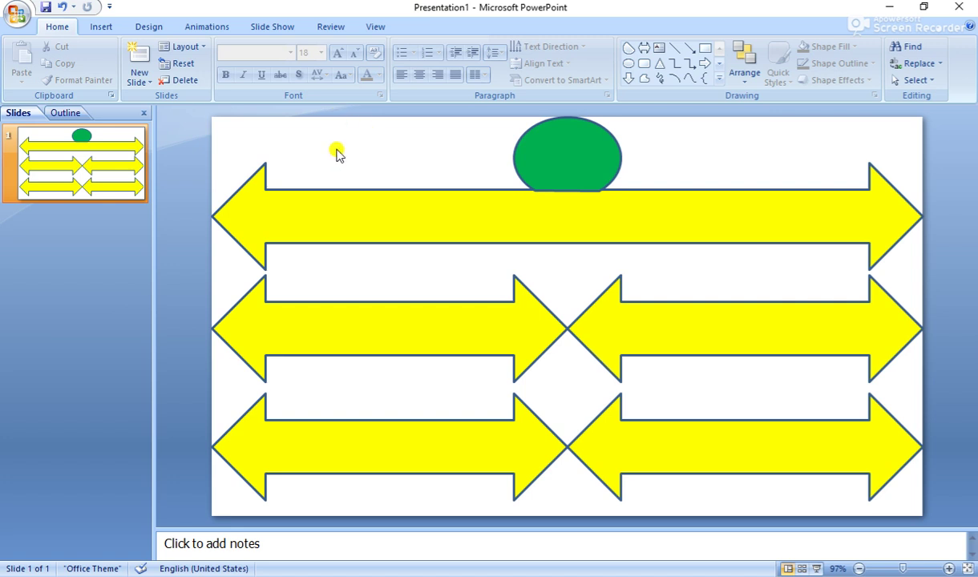
Step: Draw an oval near the top-left, then duplicate the blue rounded rectangle right of the green oval
{"action": "left_click", "coordinate": [100, 27]}
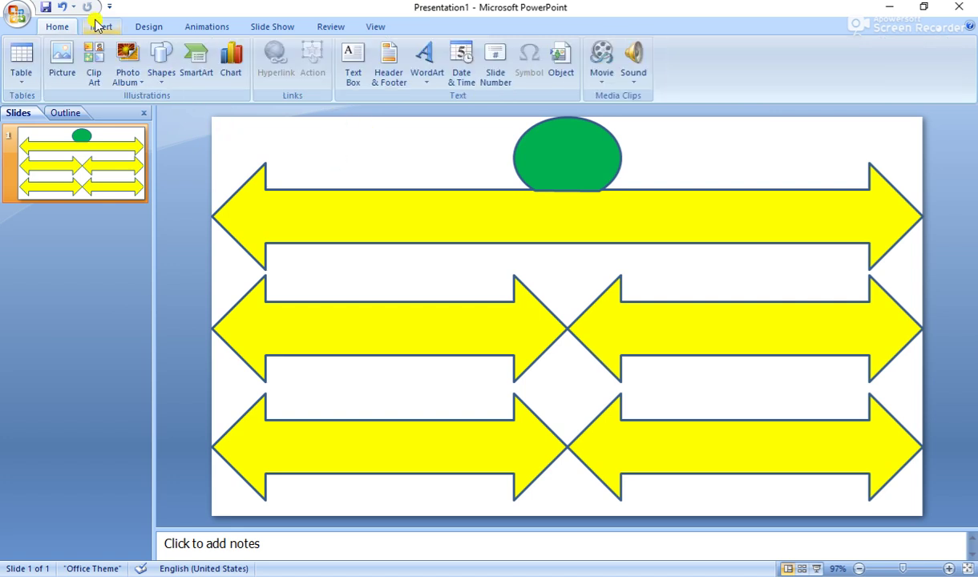
{"action": "left_click", "coordinate": [161, 68]}
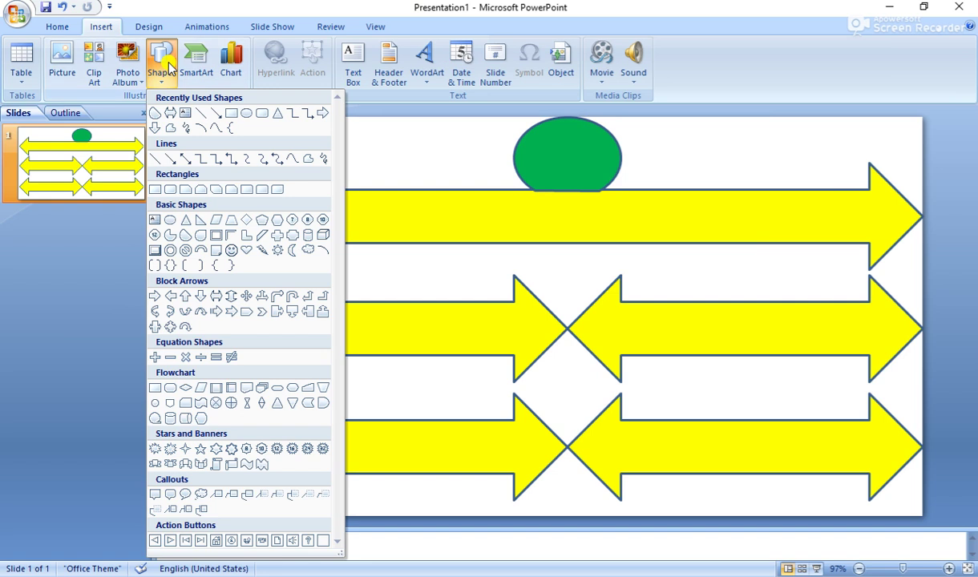
{"action": "left_click", "coordinate": [263, 118]}
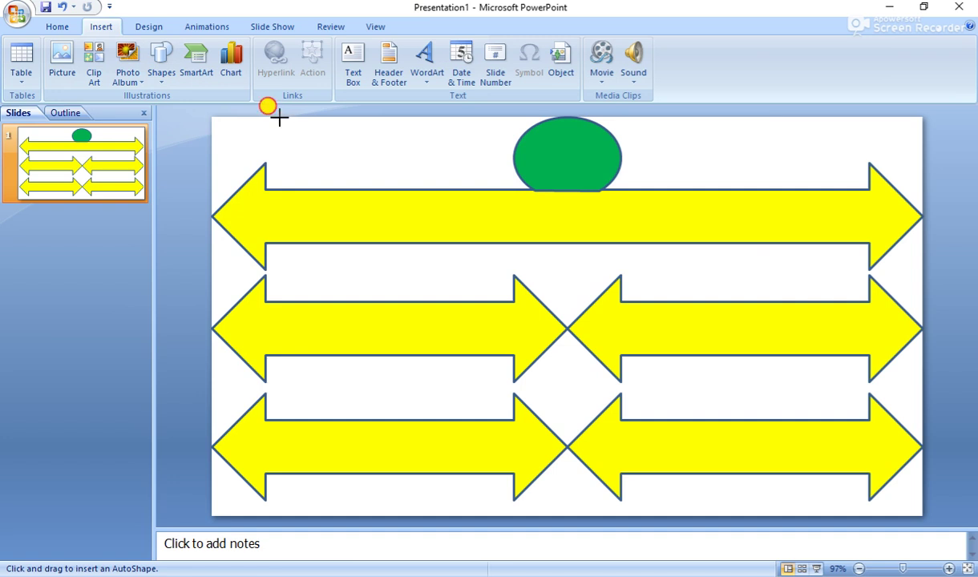
{"action": "mouse_move", "coordinate": [277, 118]}
{"action": "left_mouse_down"}
{"action": "mouse_move", "coordinate": [357, 162]}
{"action": "mouse_move", "coordinate": [467, 169]}
{"action": "left_mouse_up"}
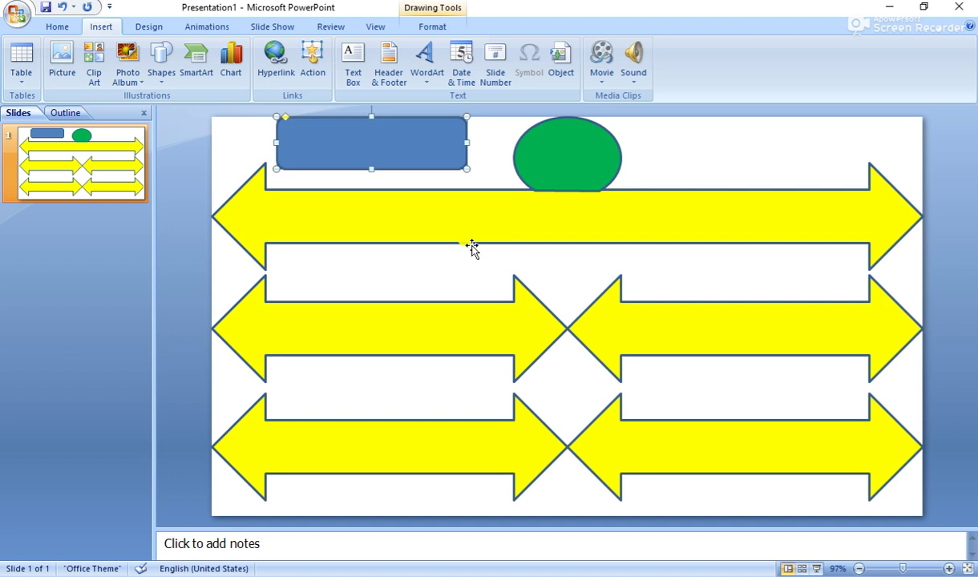
{"action": "key", "text": "ctrl+d"}
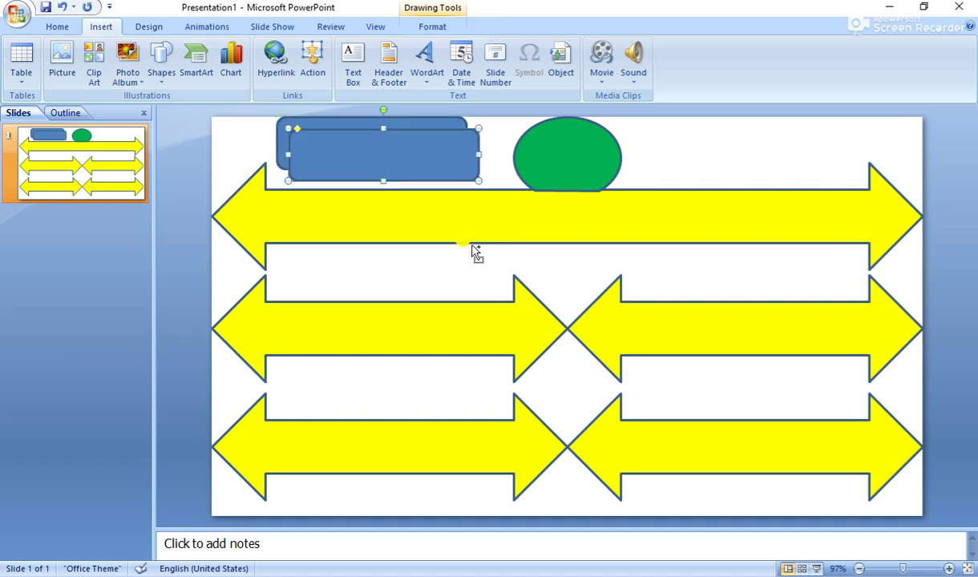
{"action": "left_click_drag", "start_coordinate": [369, 148], "coordinate": [743, 146]}
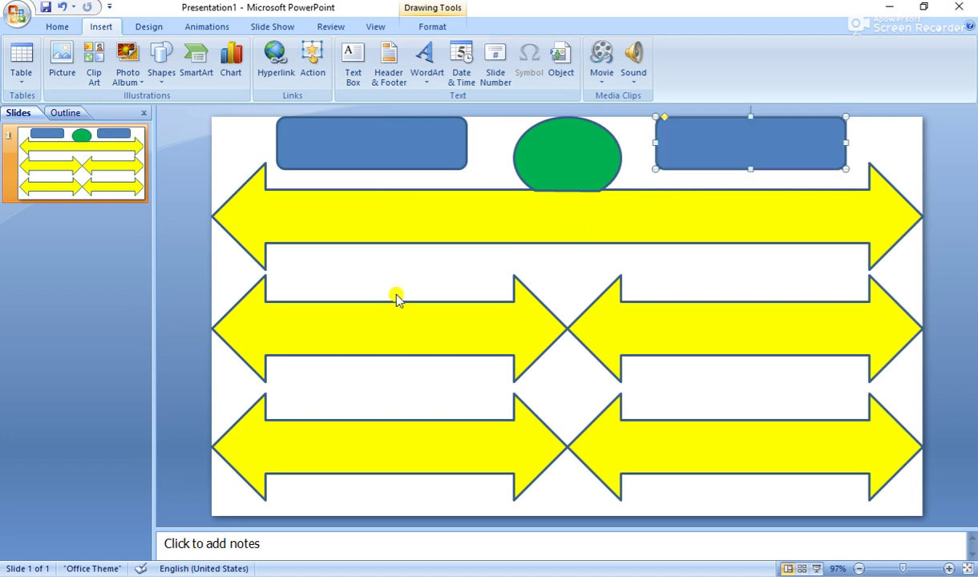
Step: Type SUBSCRIBE into the left blue rectangle and SHARE into the right one
{"action": "right_click", "coordinate": [425, 149]}
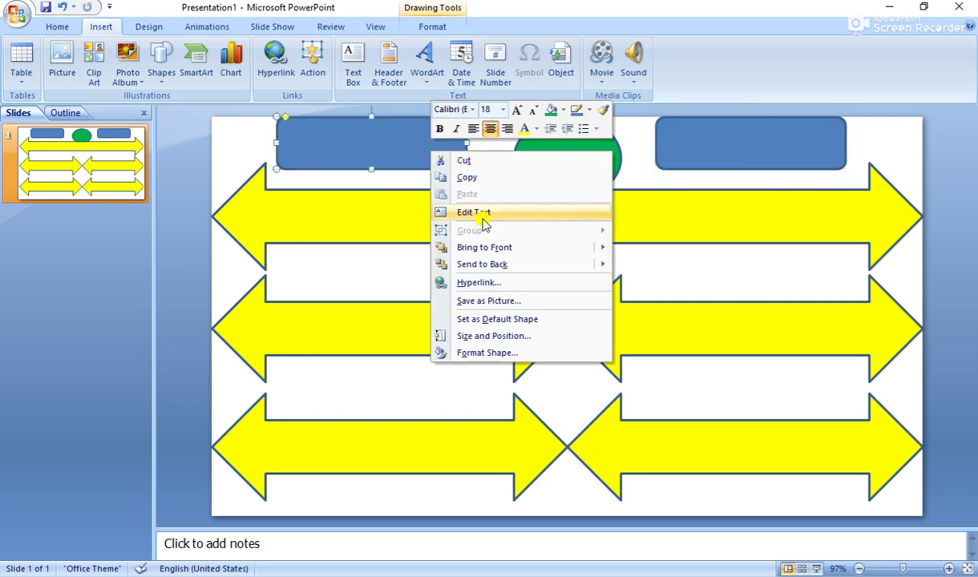
{"action": "left_click", "coordinate": [474, 212]}
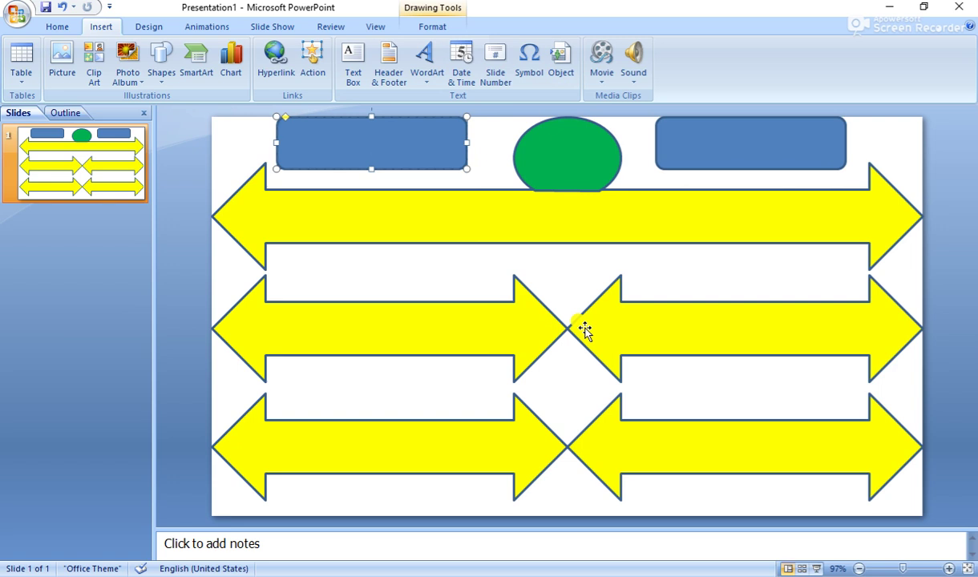
{"action": "type", "text": "A"}
{"action": "type", "text": "U"}
{"action": "type", "text": "BSCR"}
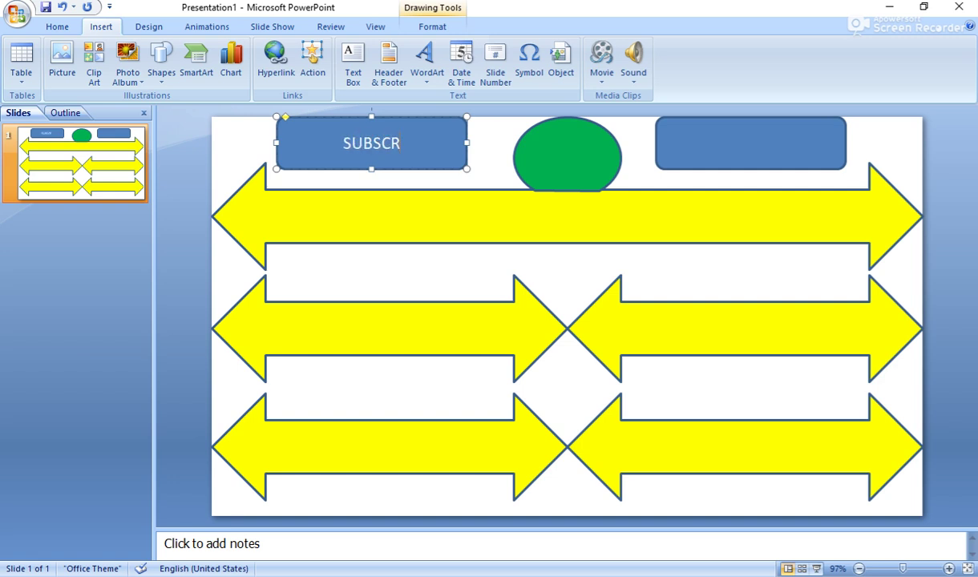
{"action": "type", "text": "IBE"}
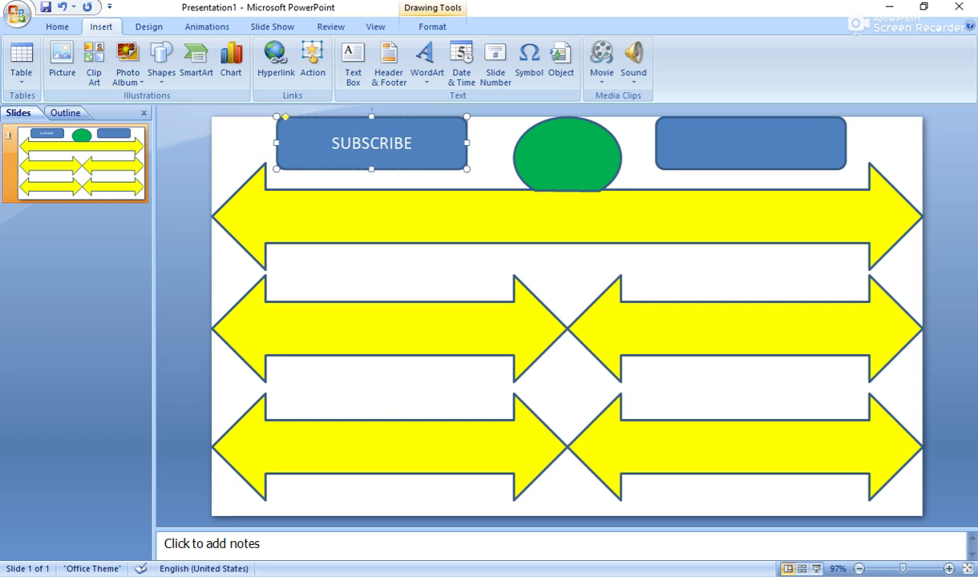
{"action": "left_click", "coordinate": [678, 130]}
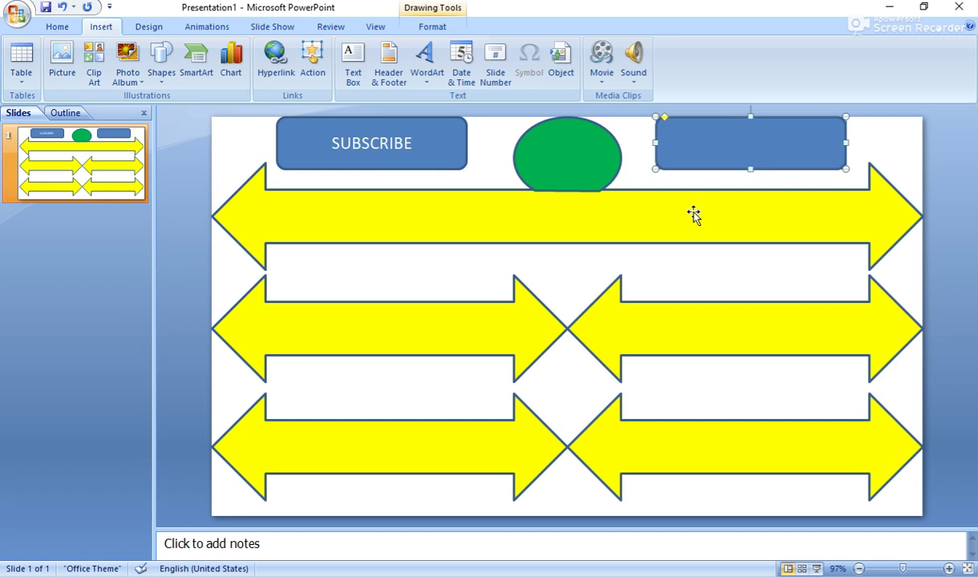
{"action": "type", "text": "SHA"}
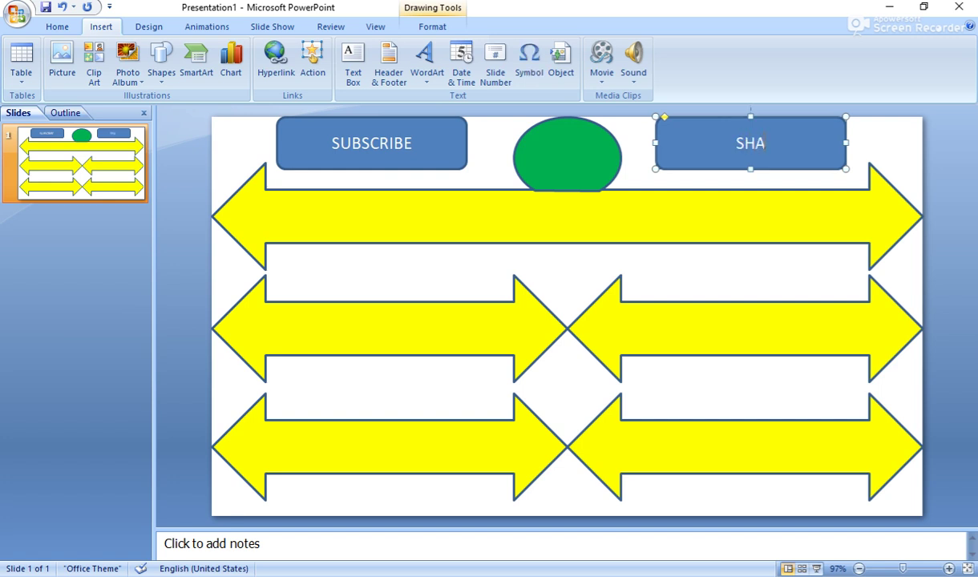
{"action": "type", "text": "RE"}
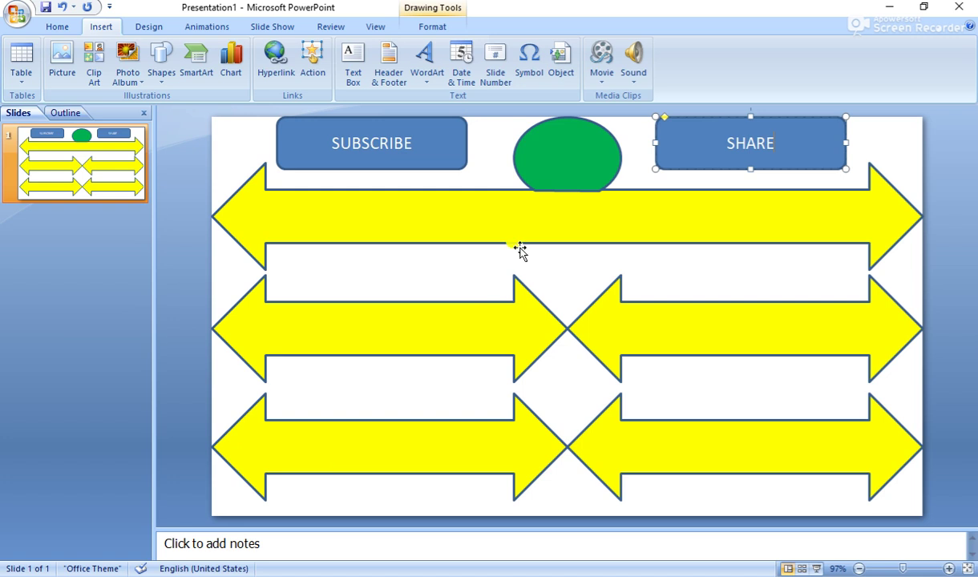
Step: Set the slide background to a Green marble texture fill, after briefly trying Woven mat
{"action": "right_click", "coordinate": [449, 264]}
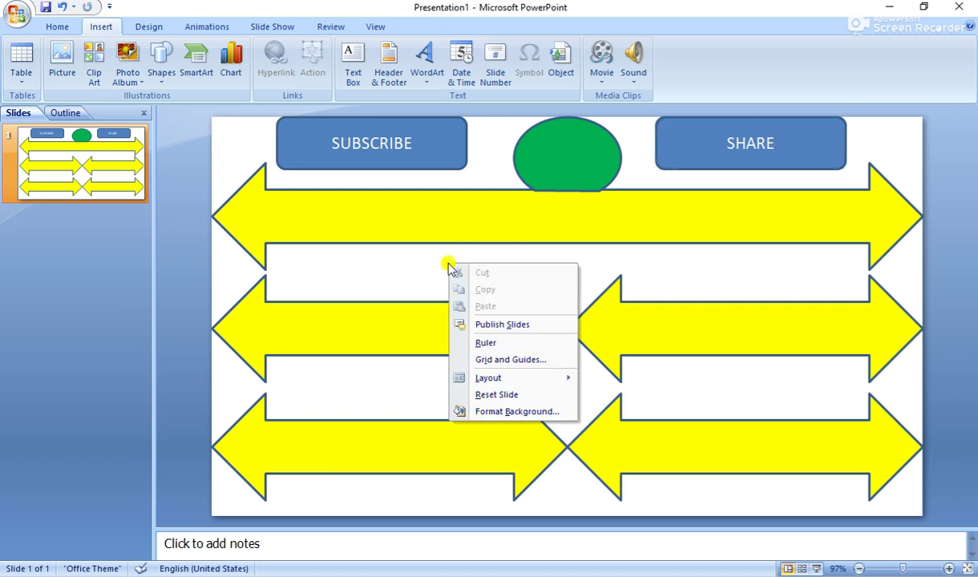
{"action": "left_click", "coordinate": [515, 412]}
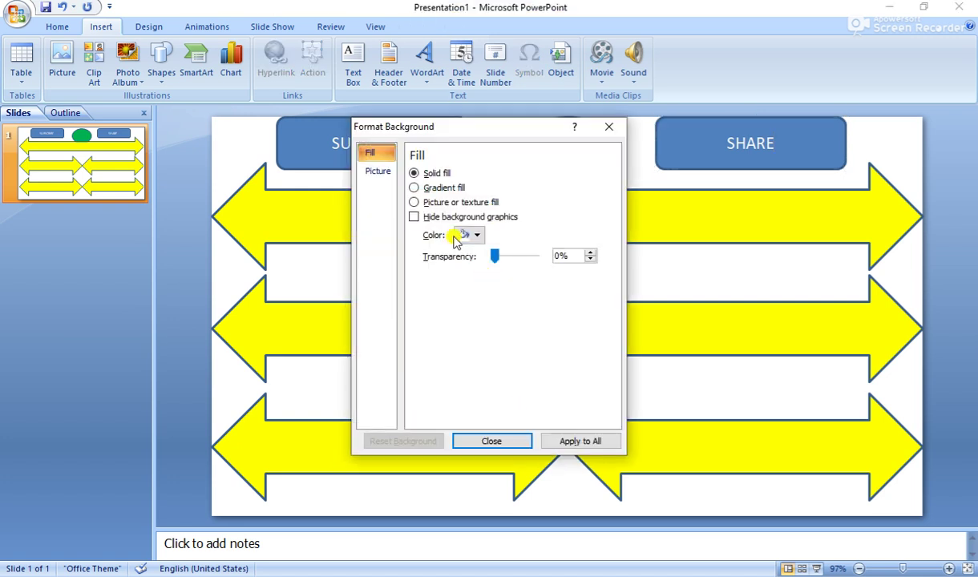
{"action": "left_click", "coordinate": [412, 202]}
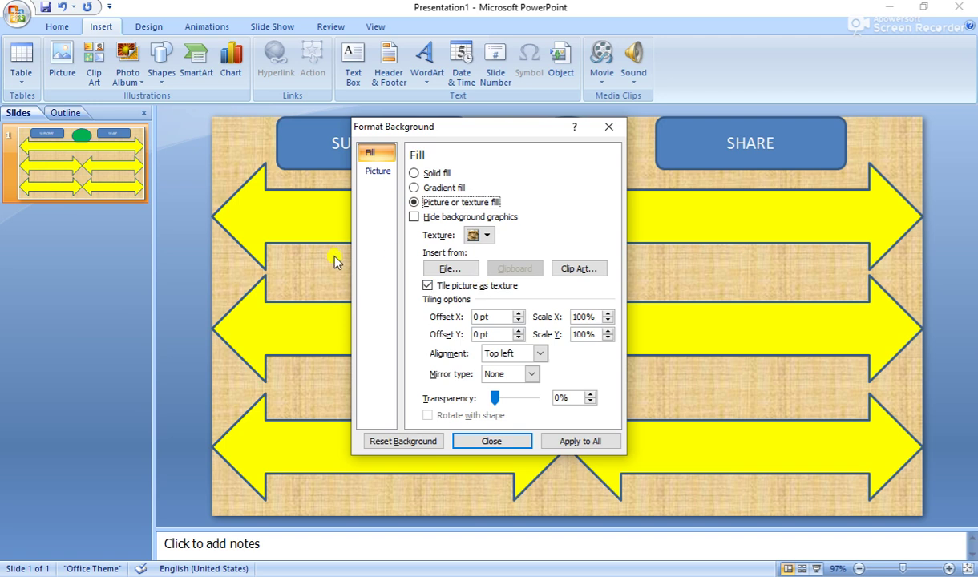
{"action": "left_click", "coordinate": [487, 237]}
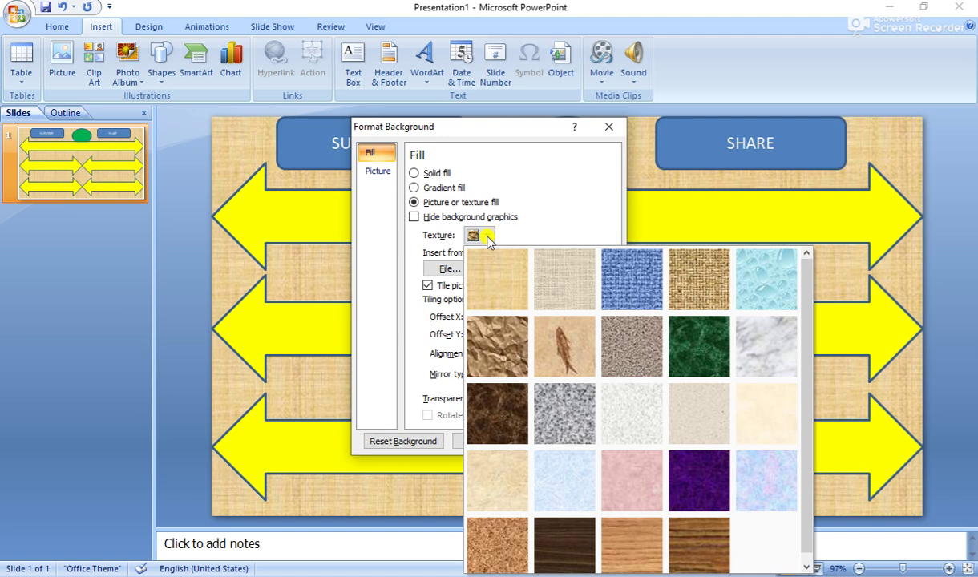
{"action": "left_click", "coordinate": [709, 298]}
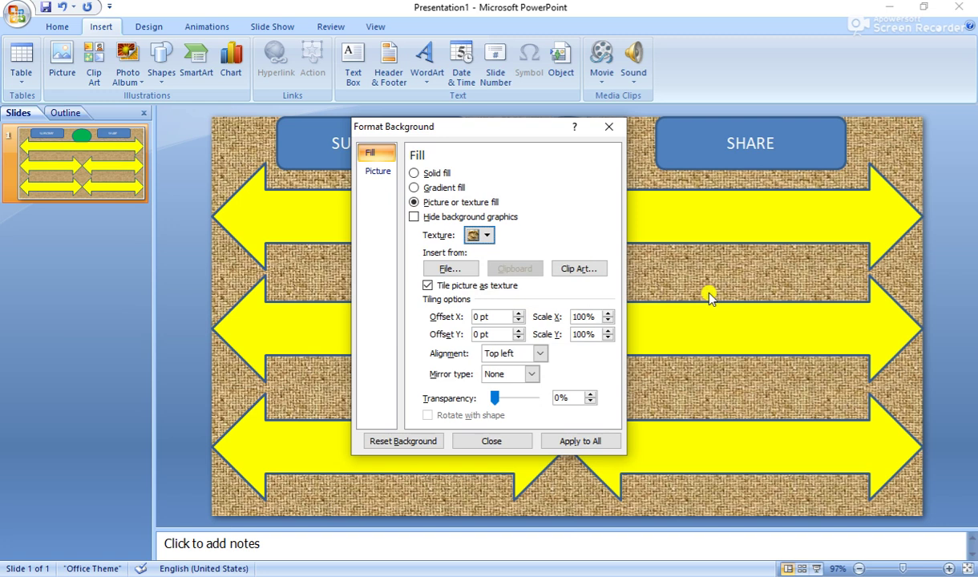
{"action": "left_click", "coordinate": [486, 236]}
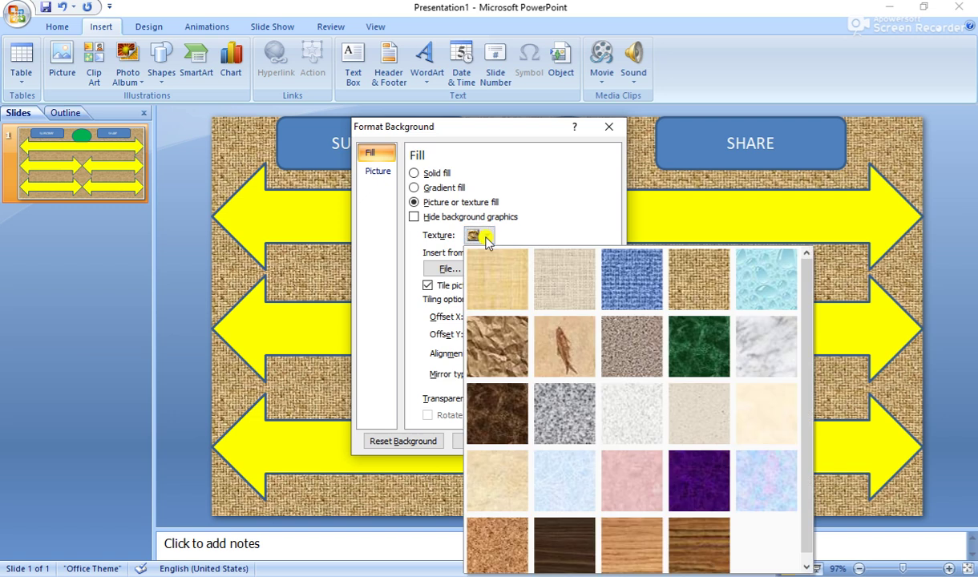
{"action": "left_click", "coordinate": [694, 343]}
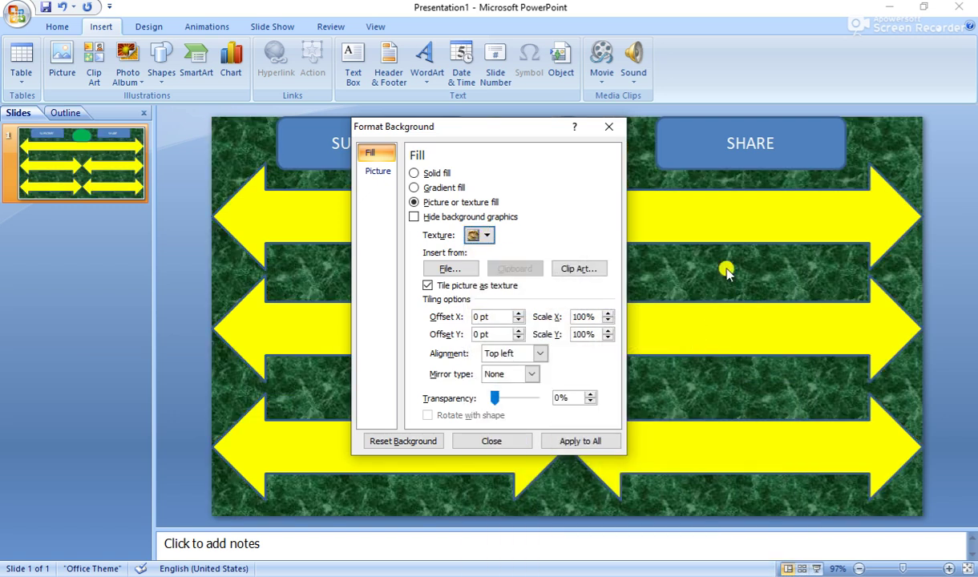
{"action": "left_click", "coordinate": [609, 127]}
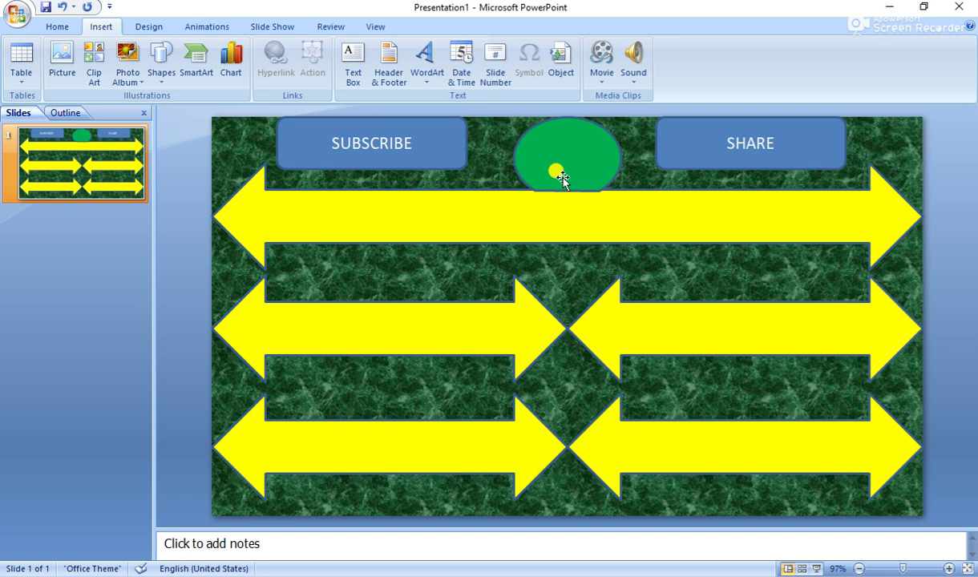
Step: Fill the oval between SUBSCRIBE and SHARE with a blue standard colour
{"action": "right_click", "coordinate": [563, 170]}
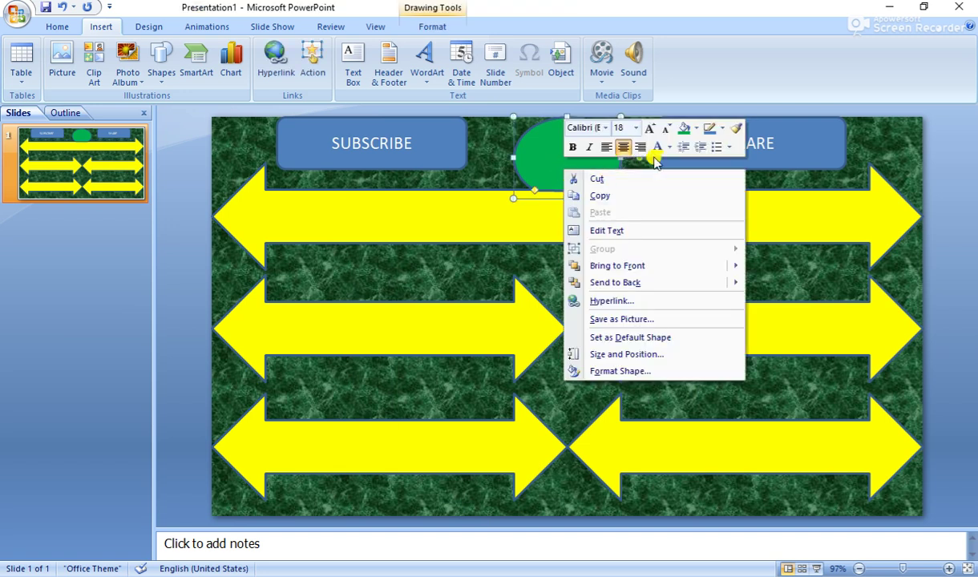
{"action": "left_click", "coordinate": [695, 129]}
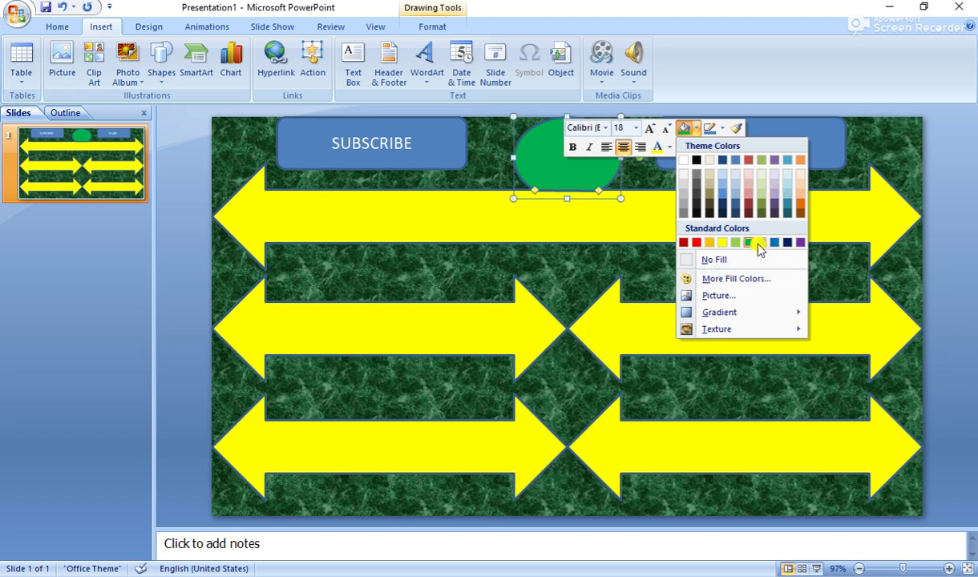
{"action": "left_click", "coordinate": [774, 244]}
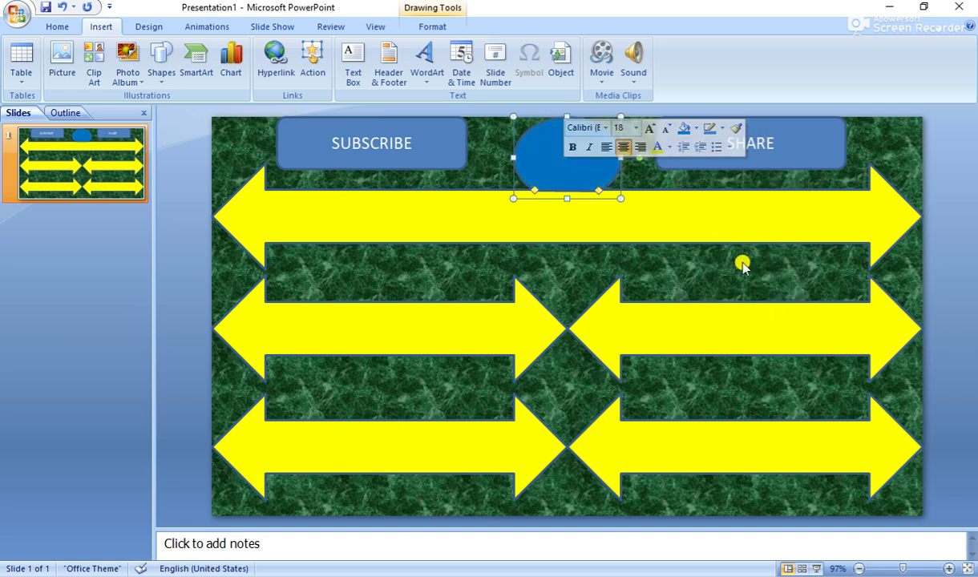
{"action": "left_click", "coordinate": [713, 285]}
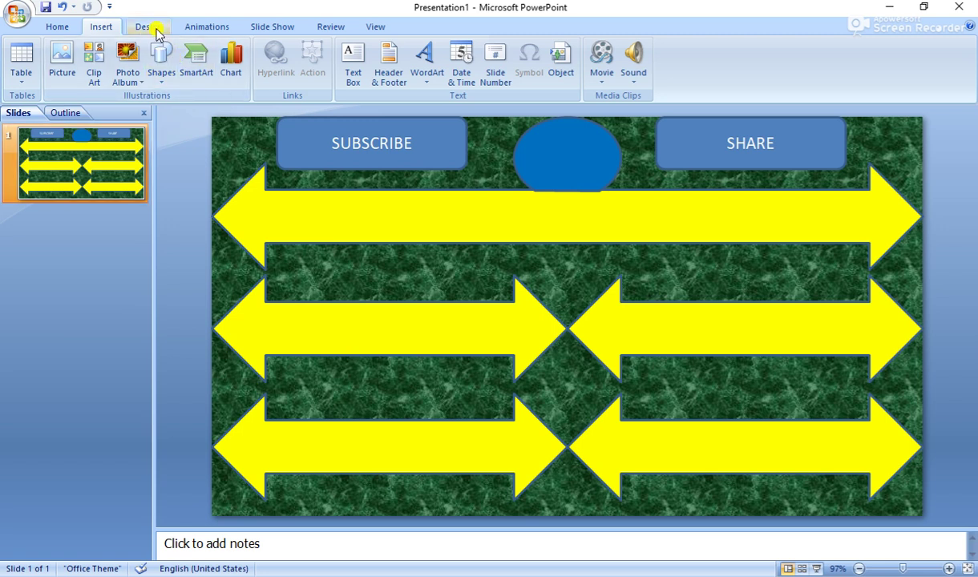
Step: Open Slide Master view, then close Presentation1 without saving changes
{"action": "left_click", "coordinate": [373, 26]}
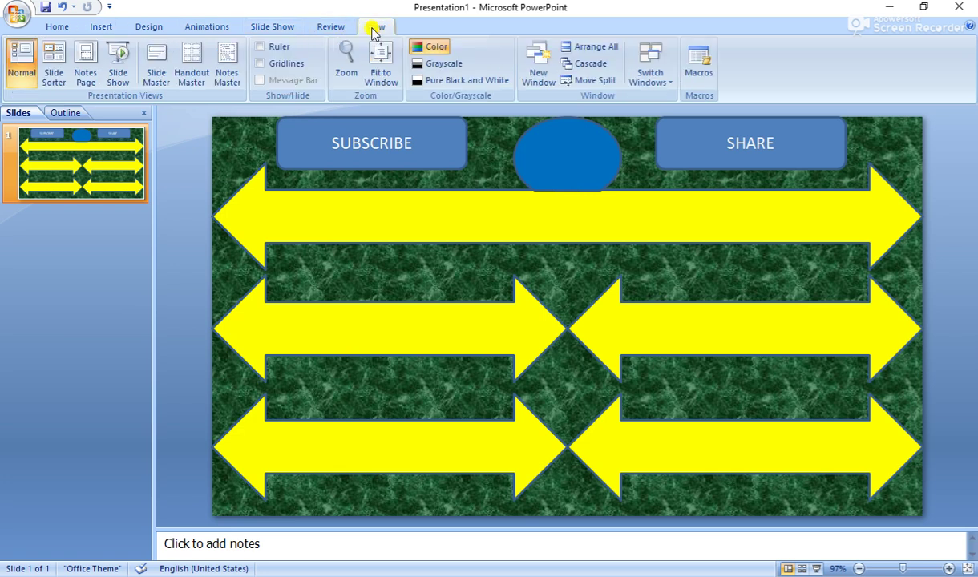
{"action": "left_click", "coordinate": [161, 75]}
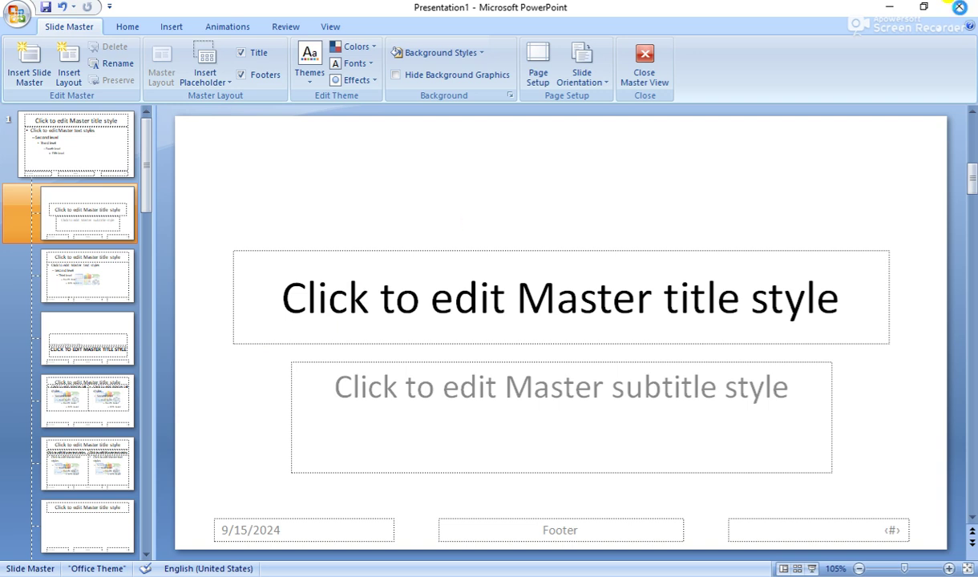
{"action": "left_click", "coordinate": [958, 7]}
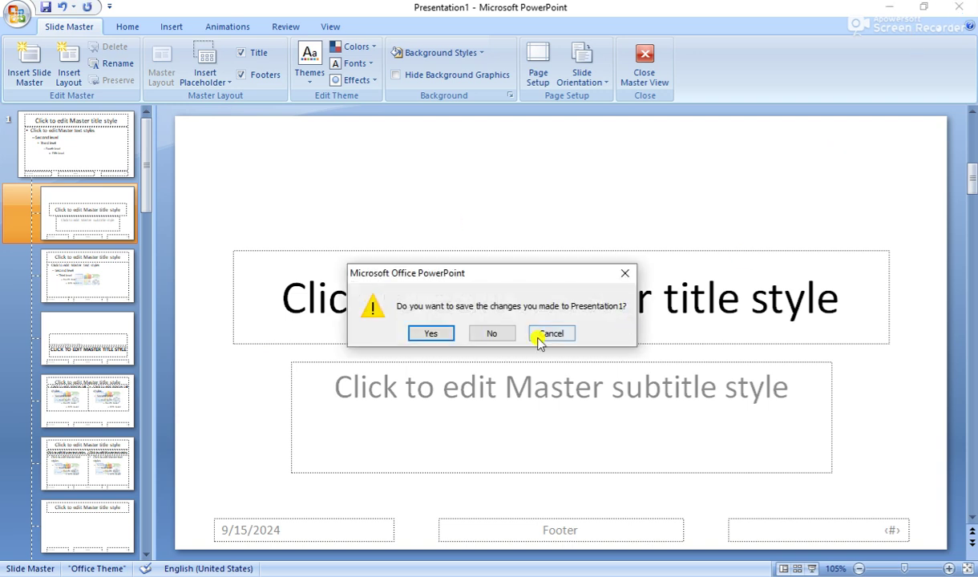
{"action": "left_click", "coordinate": [496, 333]}
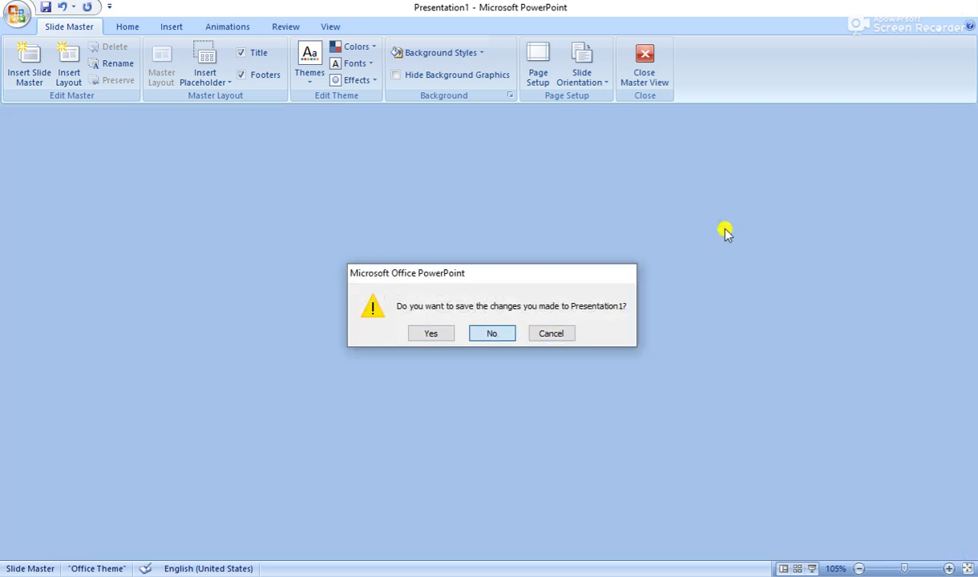